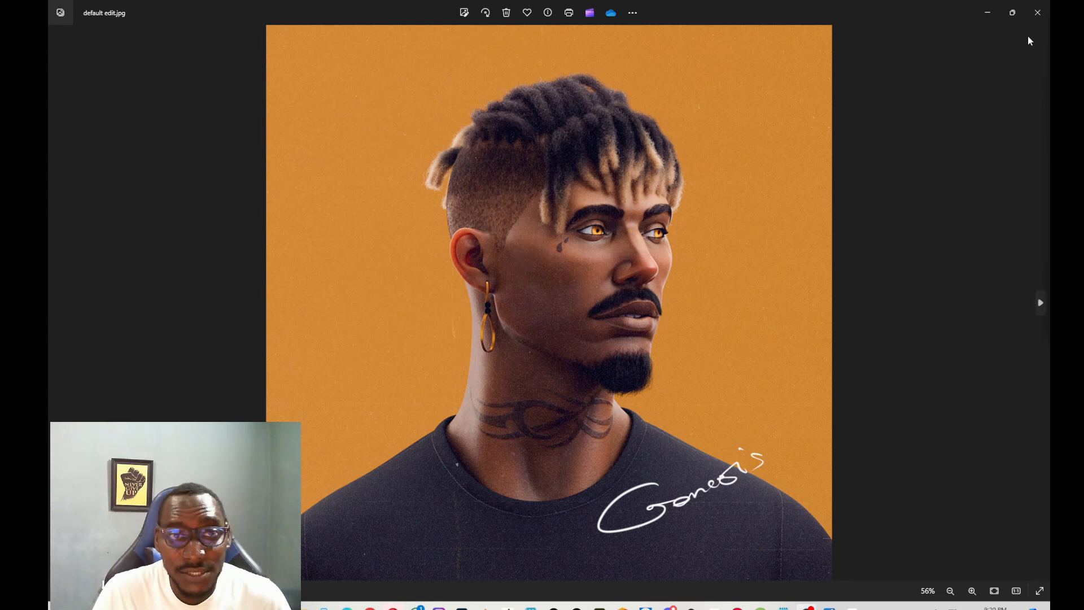
# Switch to Blender and hide the HAIR collection, chad_blackdude_low.001 and chad_blackdude_low.002 in the viewport
pyautogui.click(987, 13)
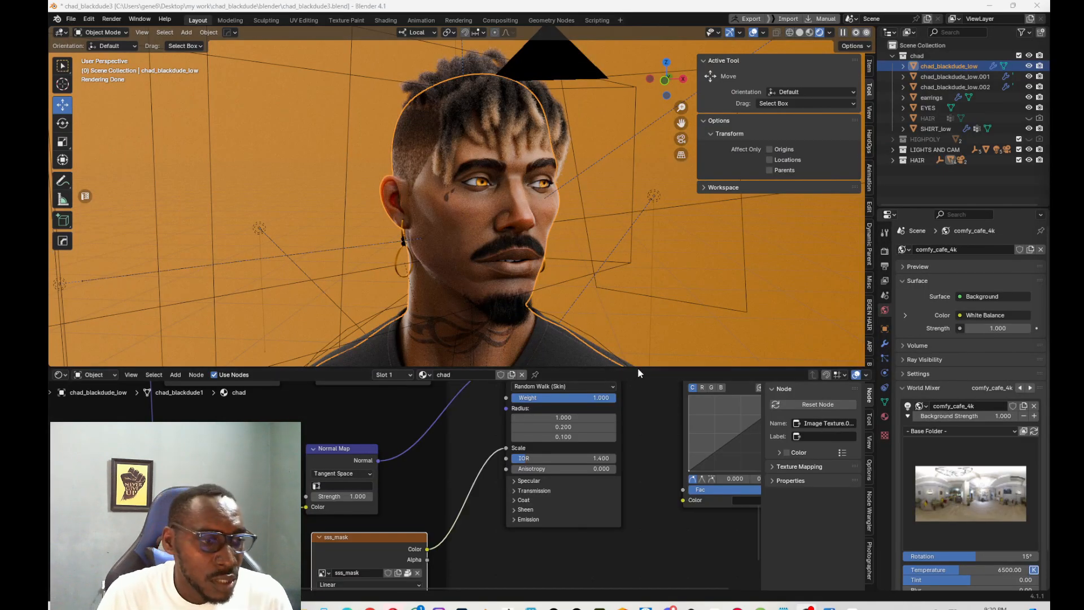
pyautogui.moveTo(542, 210); pyautogui.dragTo(579, 179, button='middle')
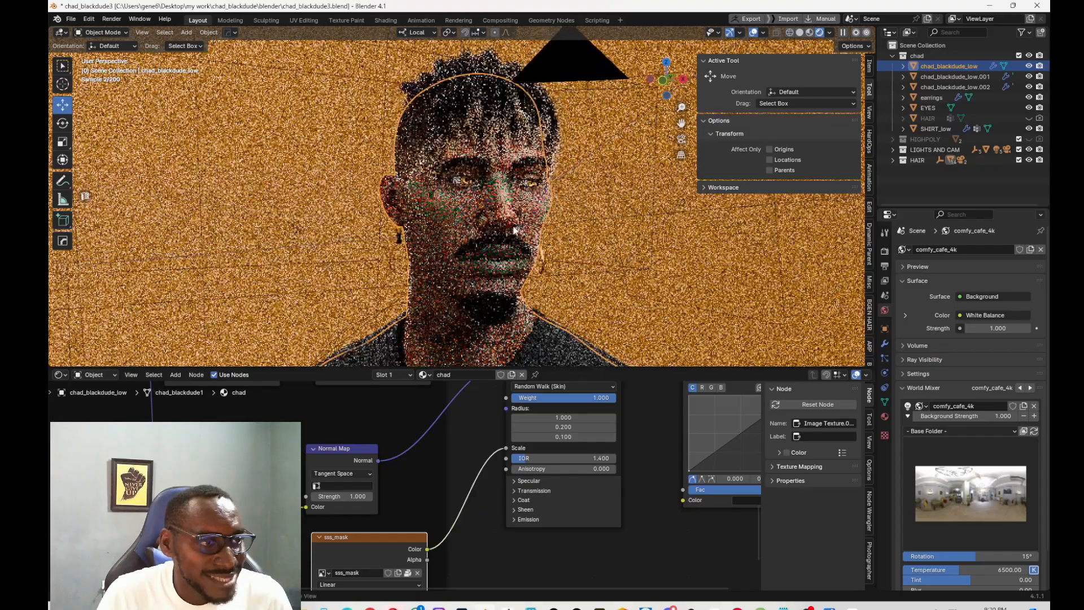
pyautogui.scroll(2, 453, 244)
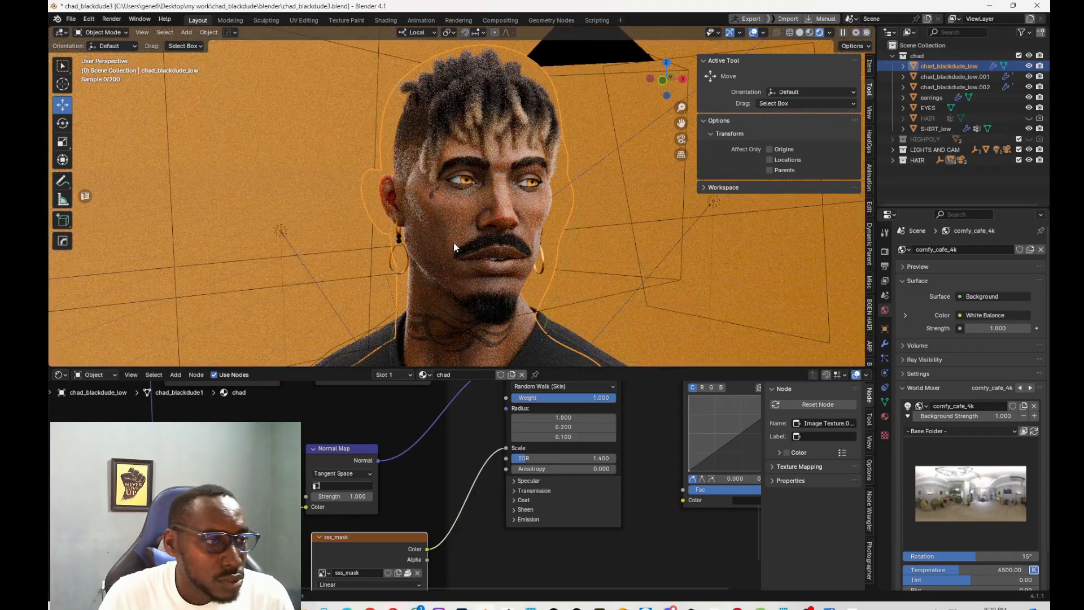
pyautogui.scroll(-2, 453, 244)
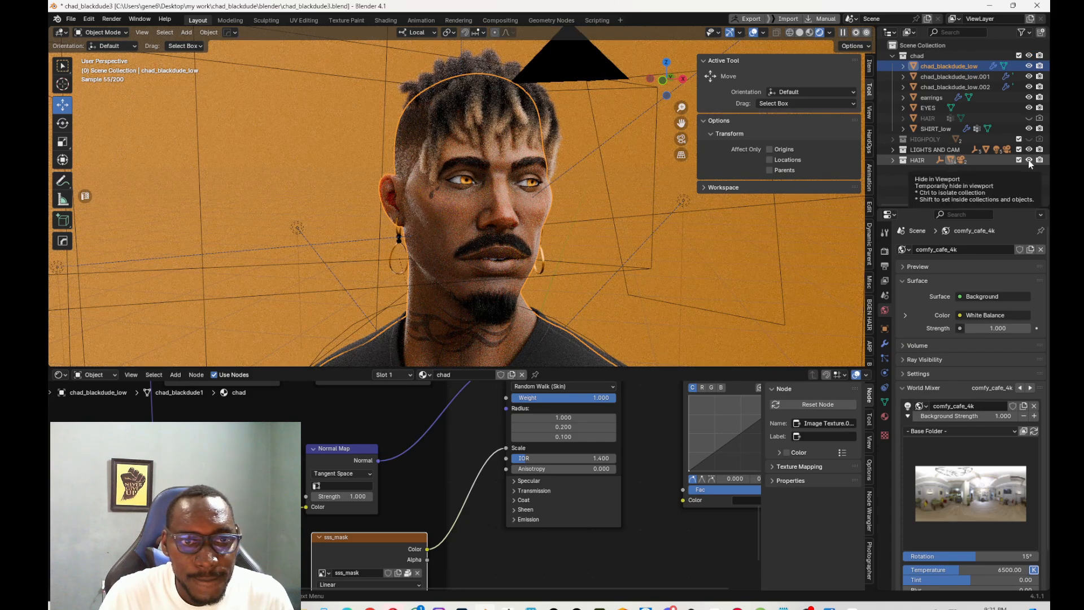
pyautogui.click(1028, 161)
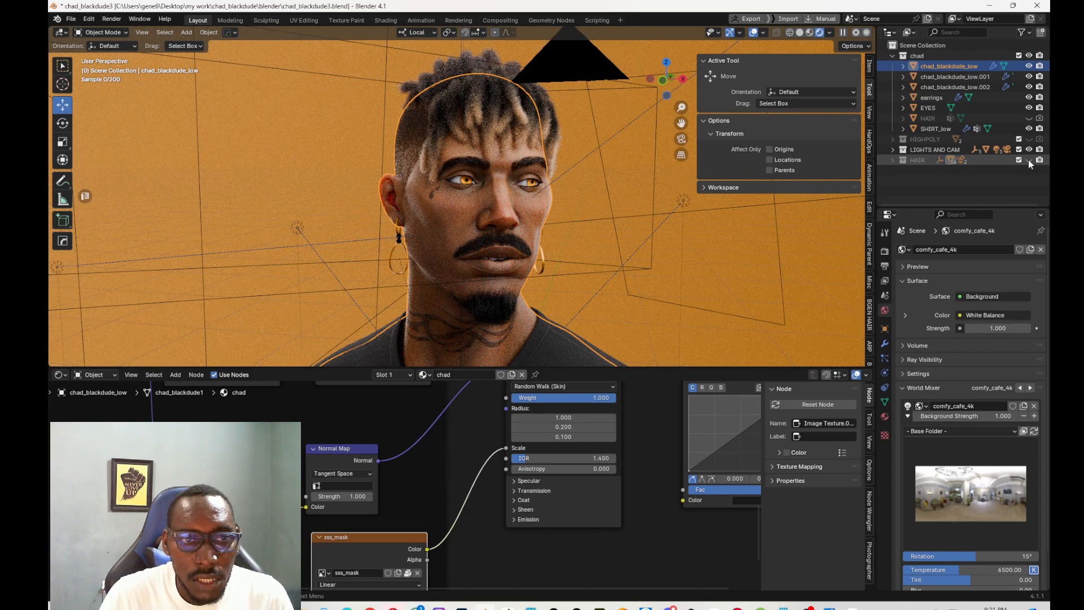
pyautogui.click(1028, 77)
pyautogui.click(1027, 87)
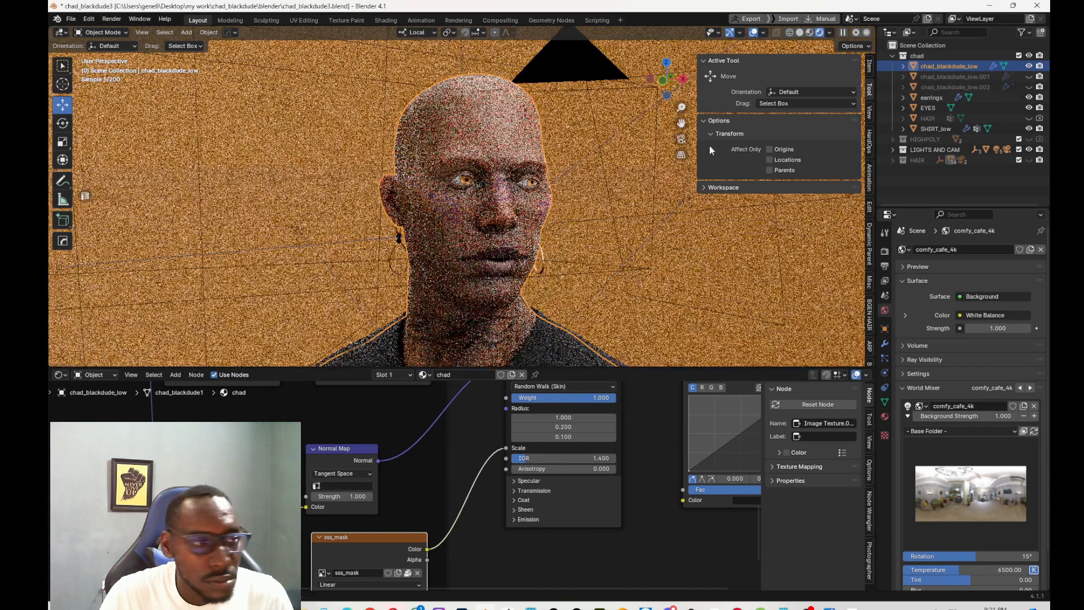
# Enlarge the shader editor to show more of the chad material's node network below the close-up of the face
pyautogui.scroll(5, 499, 177)
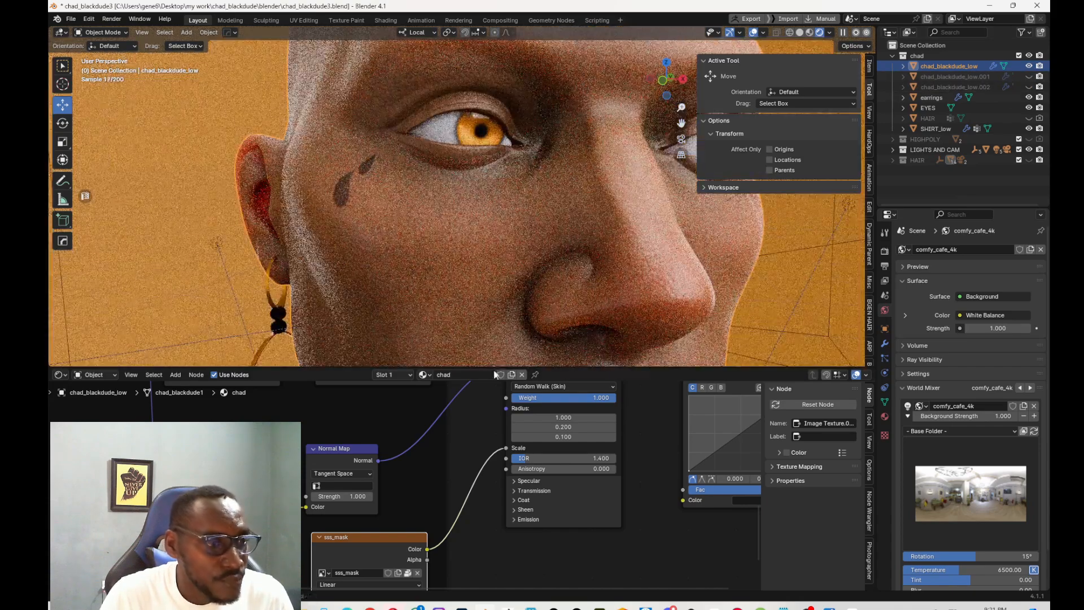
pyautogui.scroll(-2, 456, 456)
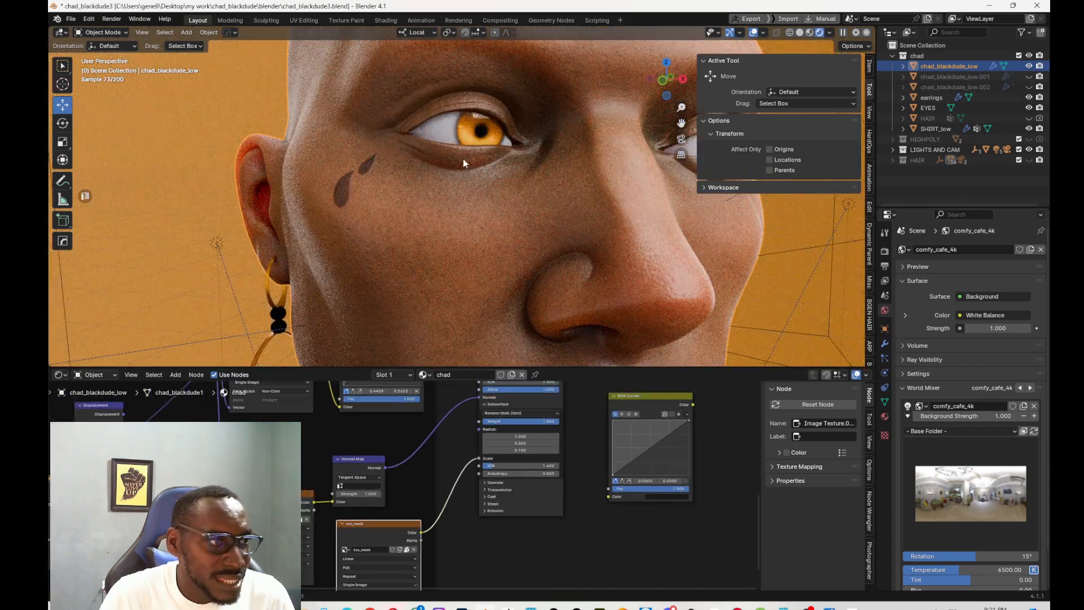
pyautogui.scroll(-8, 462, 158)
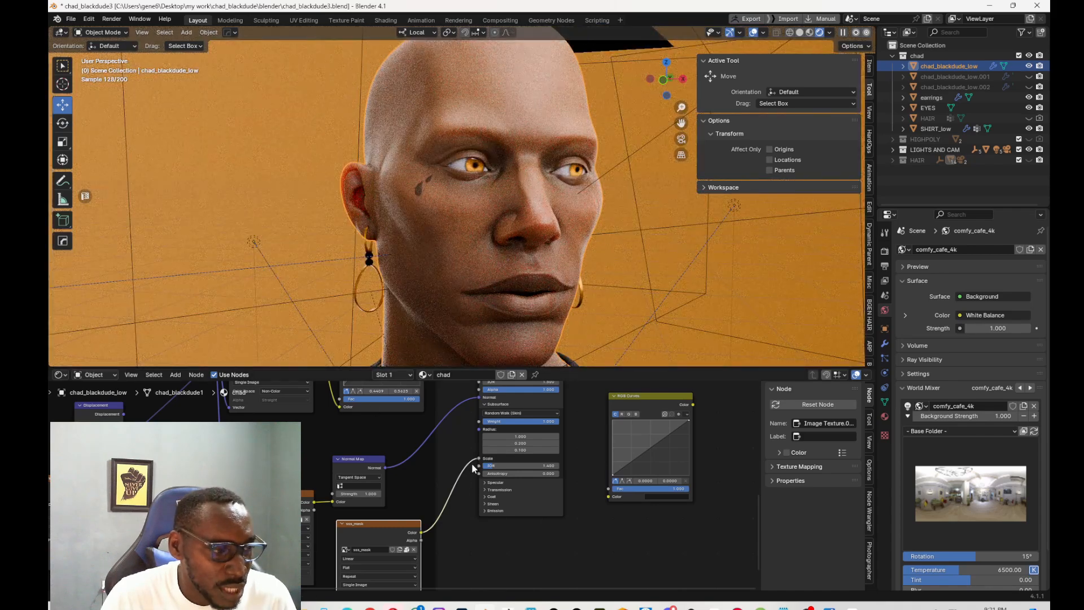
pyautogui.scroll(-1, 465, 472)
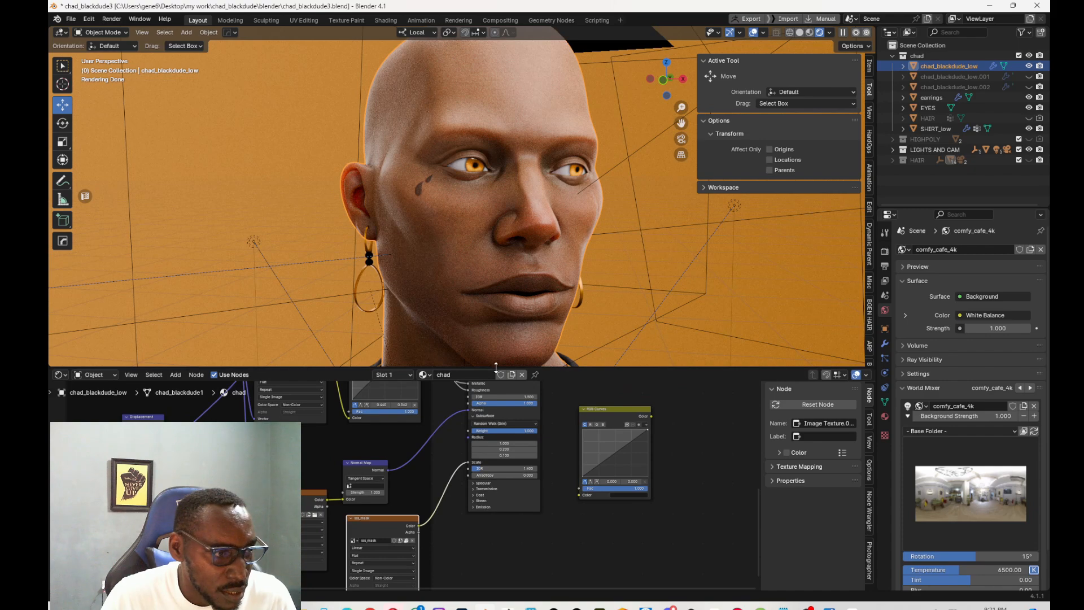
pyautogui.moveTo(490, 367); pyautogui.dragTo(490, 265)
pyautogui.moveTo(302, 382); pyautogui.dragTo(368, 468, button='middle')
pyautogui.scroll(-1, 411, 436)
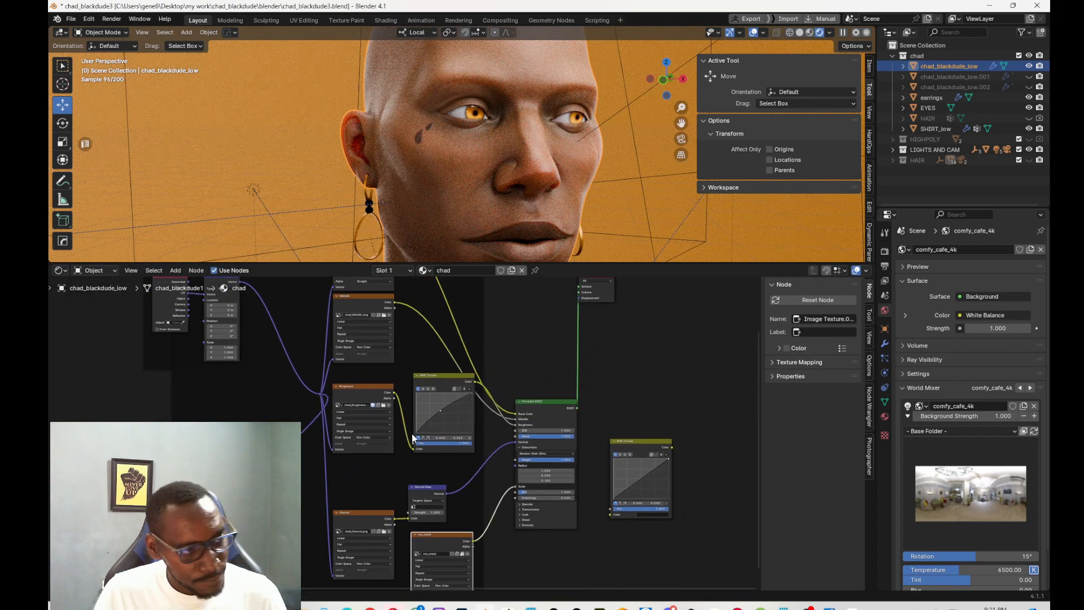
pyautogui.moveTo(421, 431); pyautogui.dragTo(423, 460, button='middle')
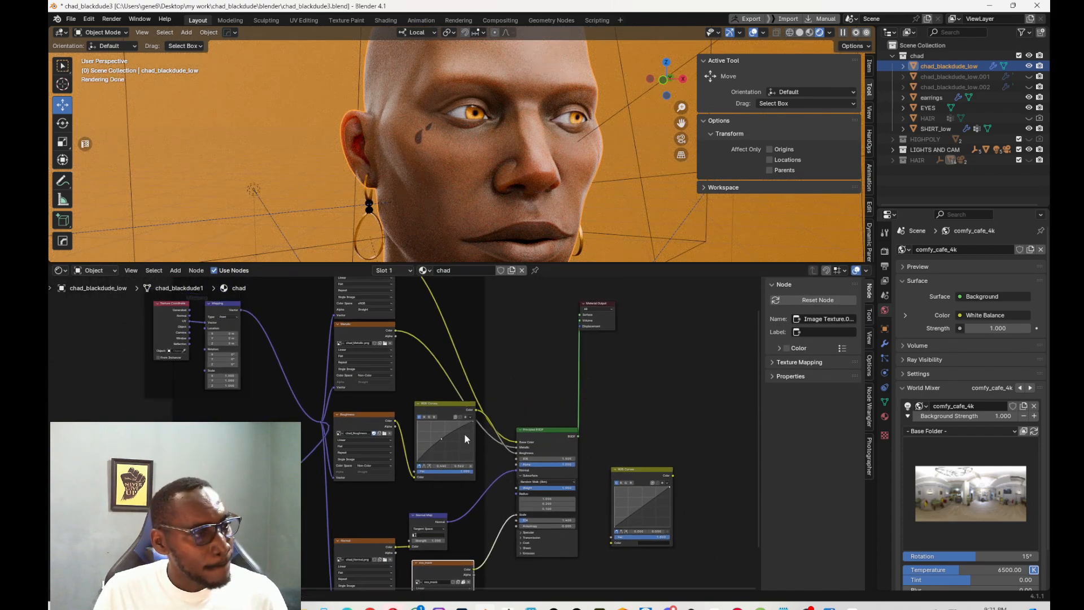
# Disconnect the sss_mask texture's Color output from the Principled BSDF's subsurface Scale input
pyautogui.scroll(-1, 466, 435)
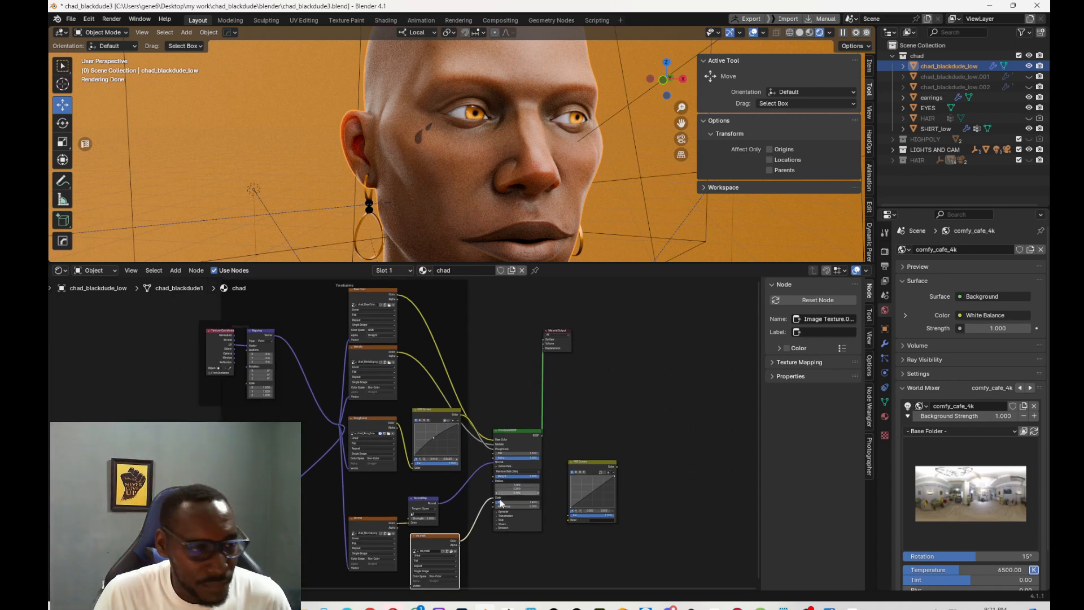
pyautogui.moveTo(487, 539); pyautogui.dragTo(500, 465, button='middle')
pyautogui.scroll(5, 500, 465)
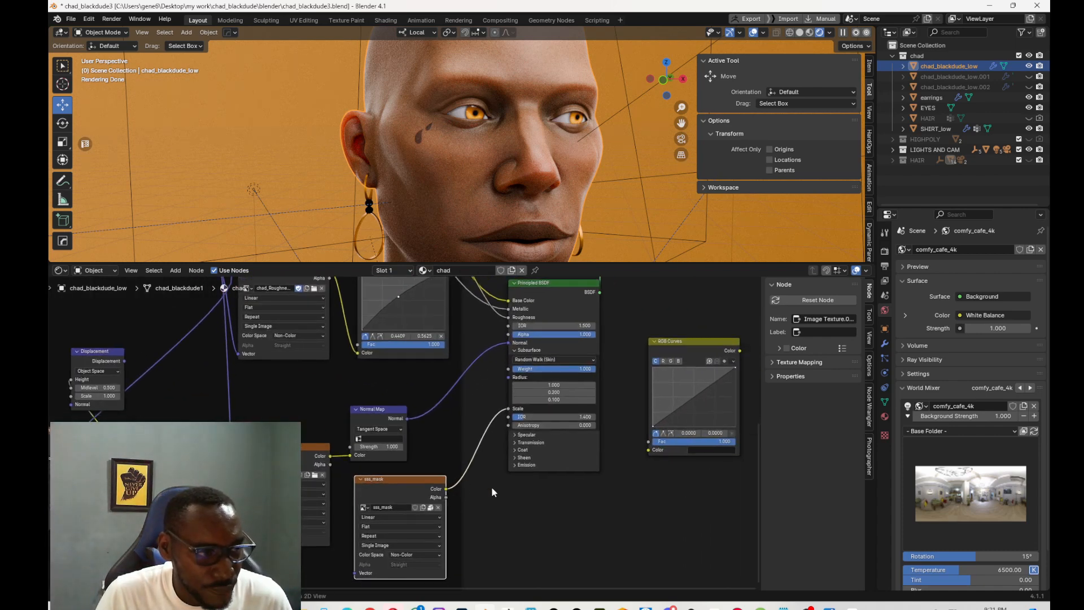
pyautogui.scroll(2, 520, 483)
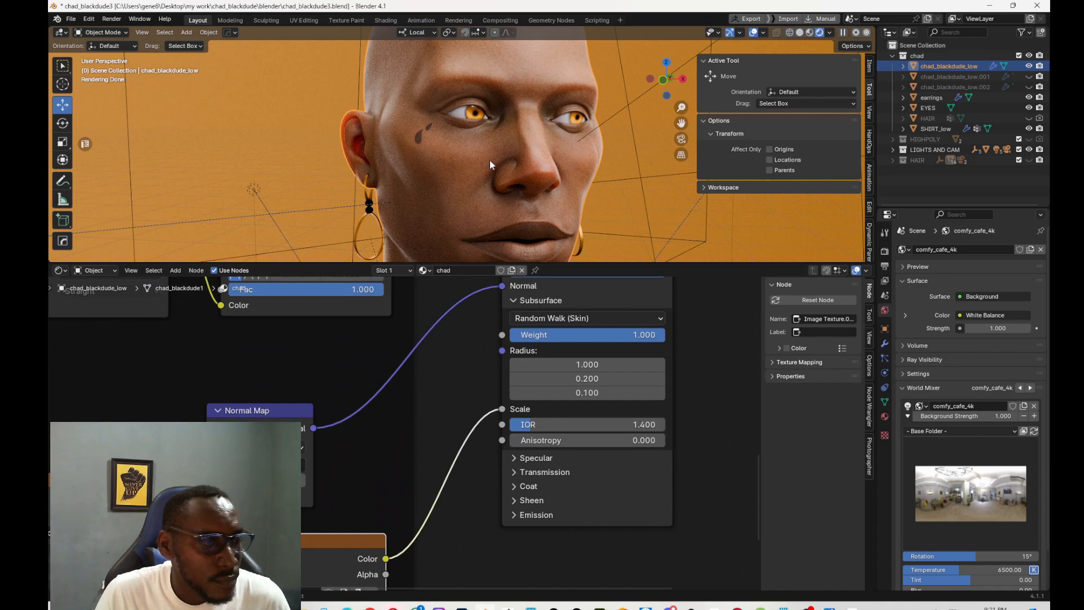
pyautogui.moveTo(501, 408); pyautogui.dragTo(466, 434)
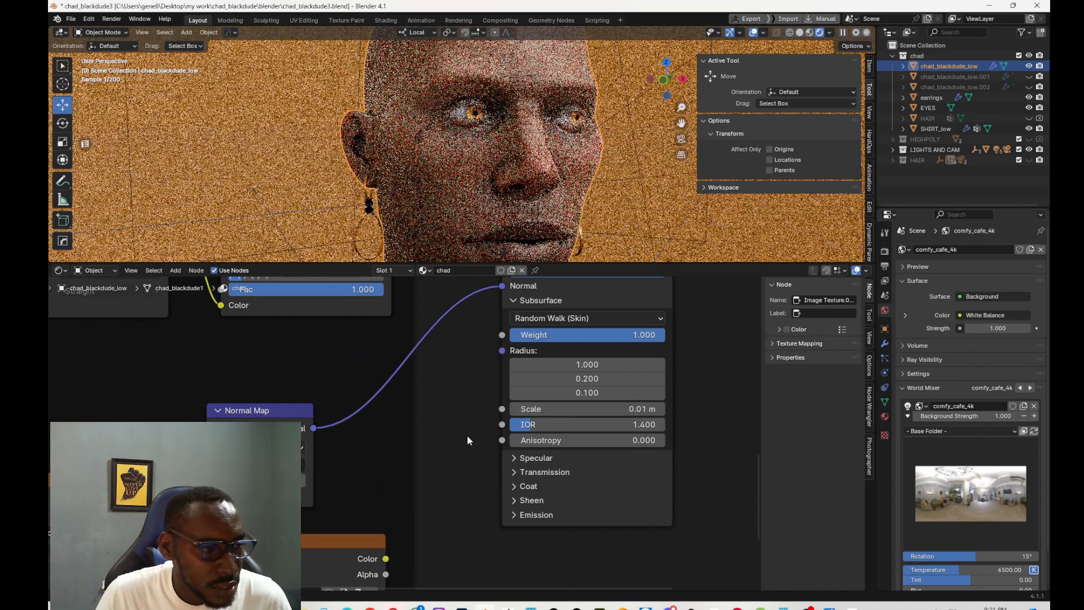
pyautogui.moveTo(474, 260)
pyautogui.mouseDown()
pyautogui.moveTo(475, 315)
pyautogui.moveTo(475, 278)
pyautogui.mouseUp()
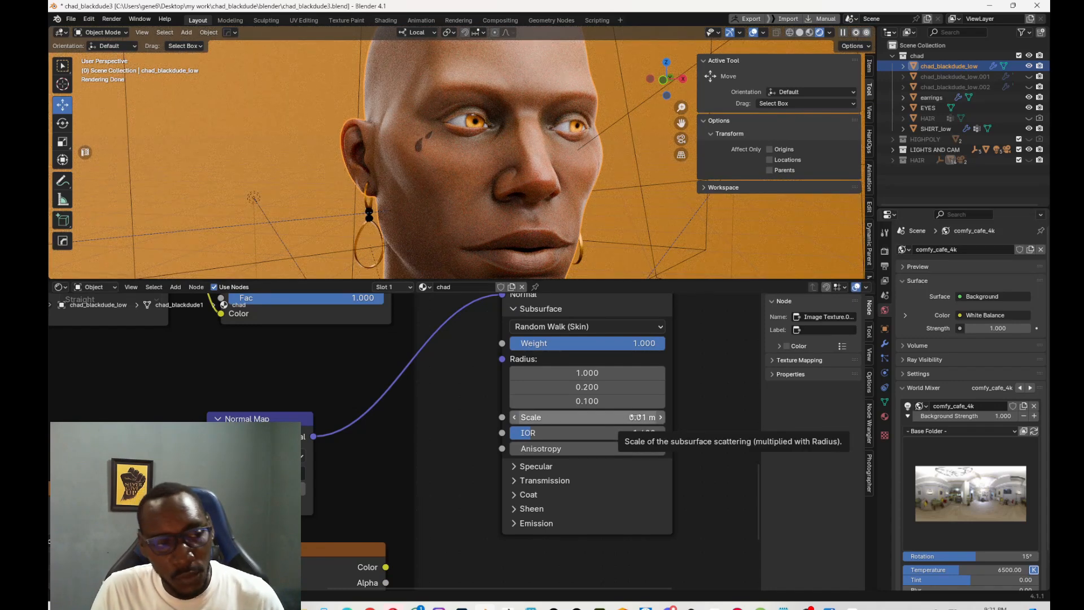
# Review the subsurface method options, keep Random Walk (Skin), and examine the Radius and Scale settings and the sss_mask node
pyautogui.click(574, 326)
pyautogui.click(573, 326)
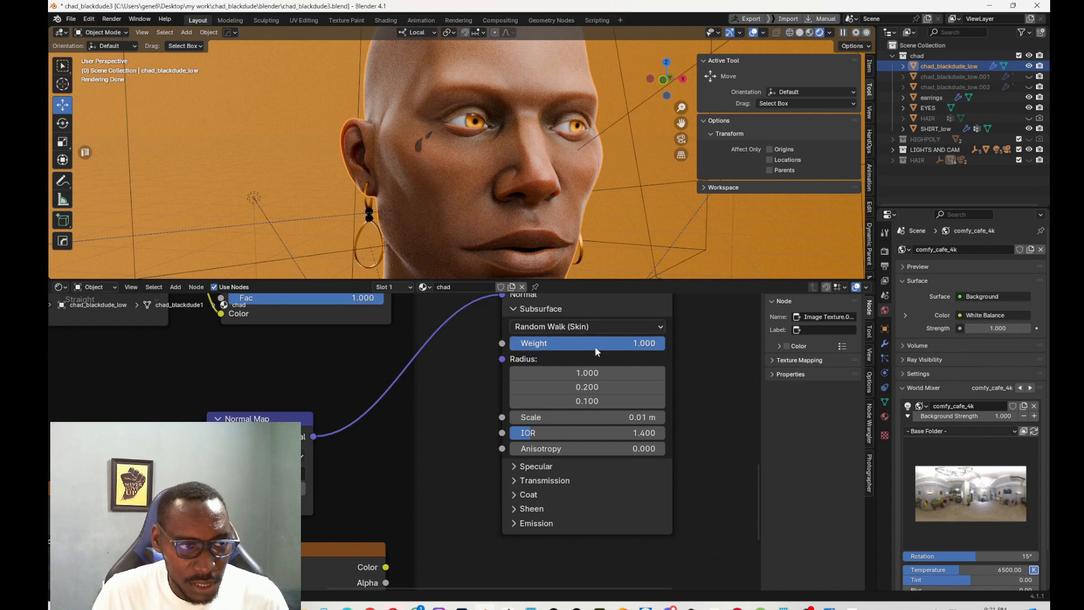
pyautogui.click(641, 327)
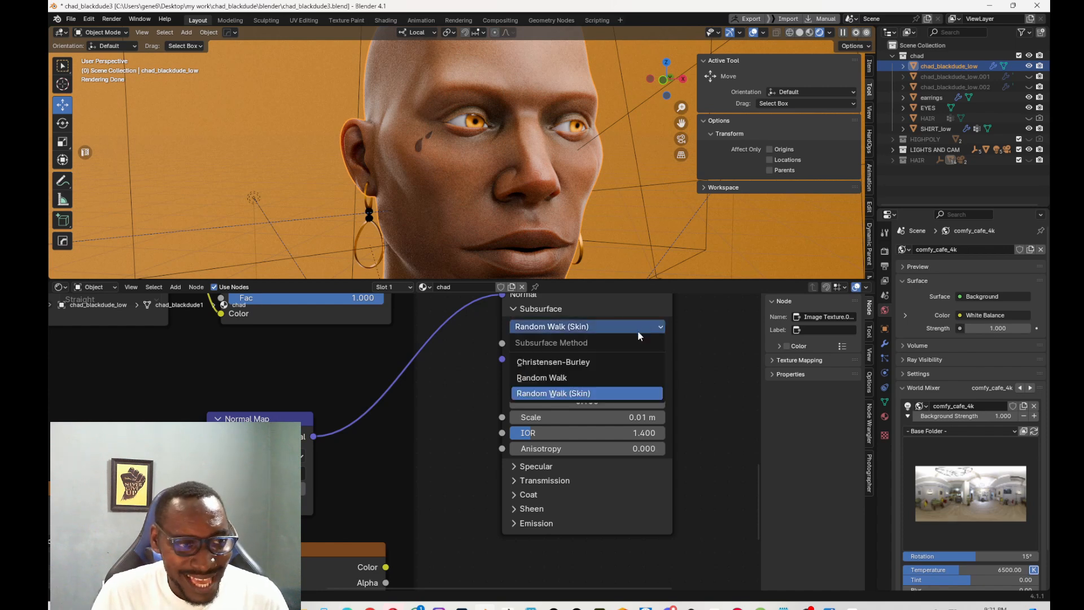
pyautogui.click(562, 394)
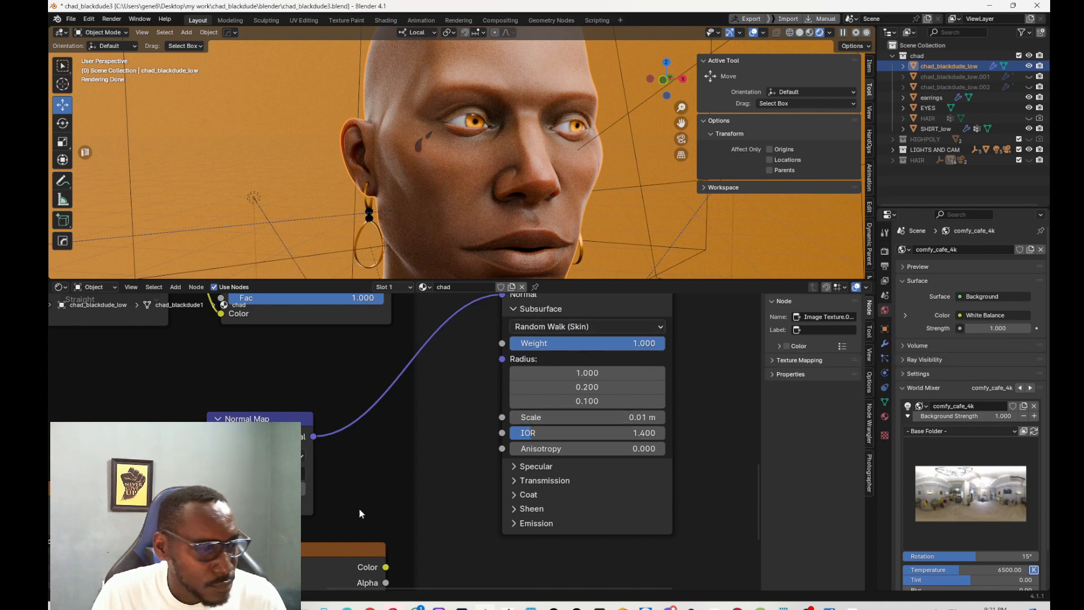
pyautogui.moveTo(396, 562); pyautogui.dragTo(422, 457, button='middle')
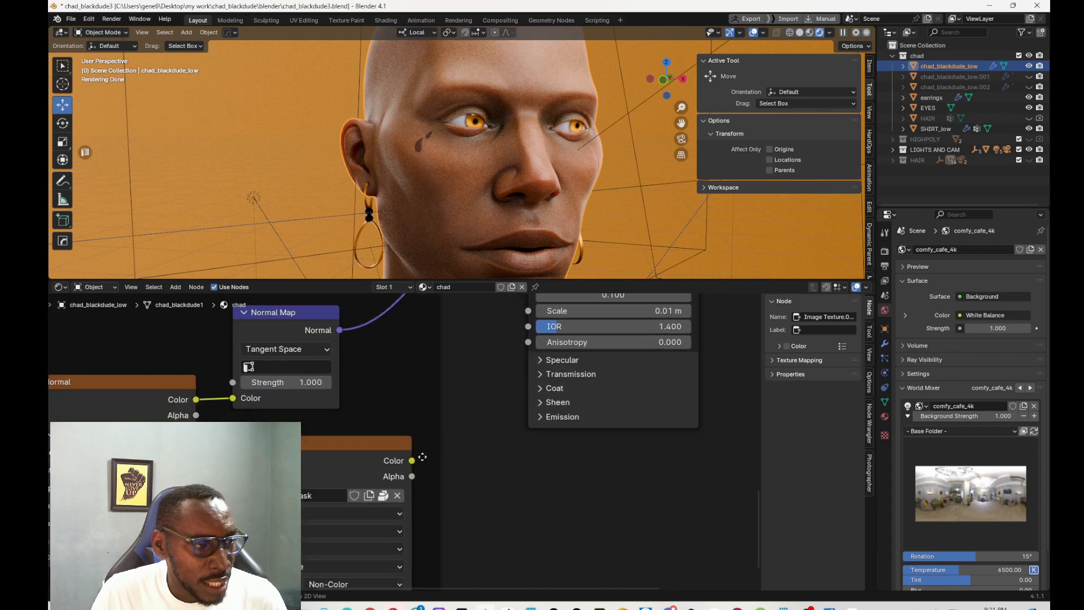
pyautogui.moveTo(481, 389); pyautogui.dragTo(464, 469, button='middle')
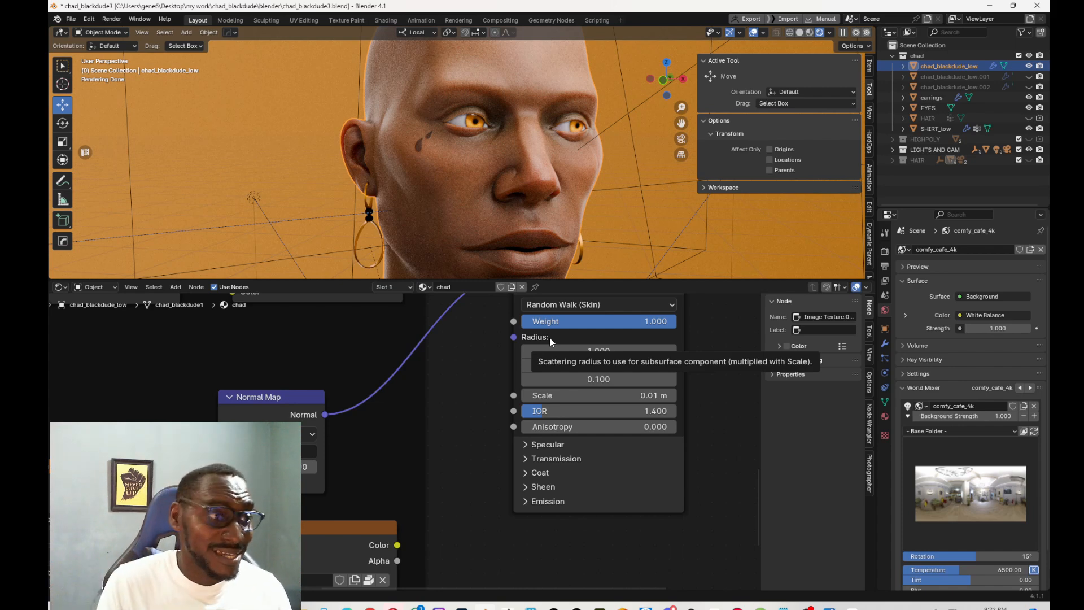
pyautogui.moveTo(421, 499); pyautogui.dragTo(482, 452, button='middle')
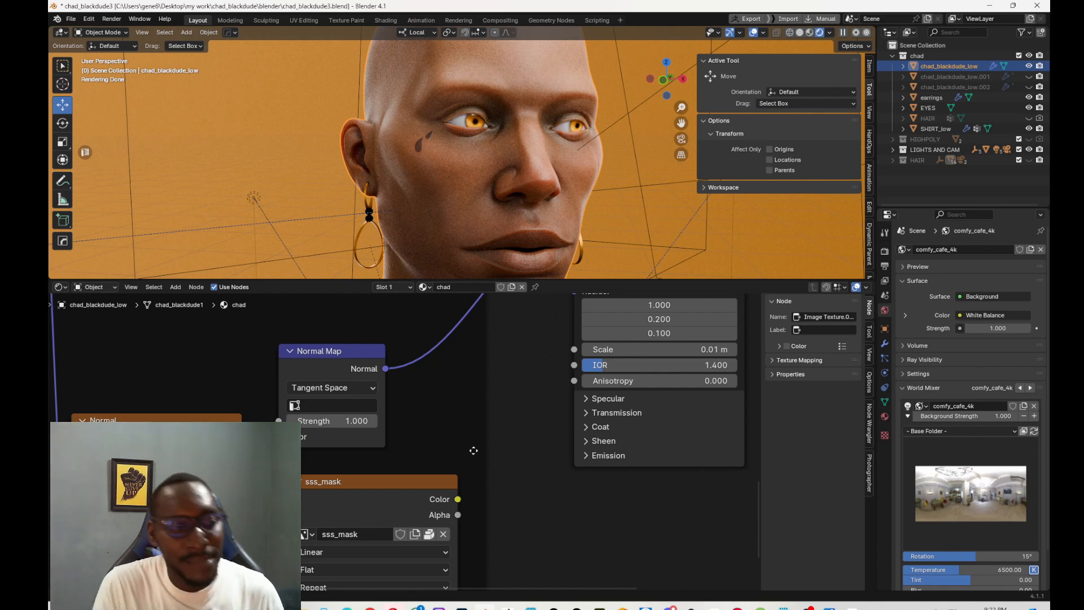
pyautogui.moveTo(537, 370); pyautogui.dragTo(509, 409, button='middle')
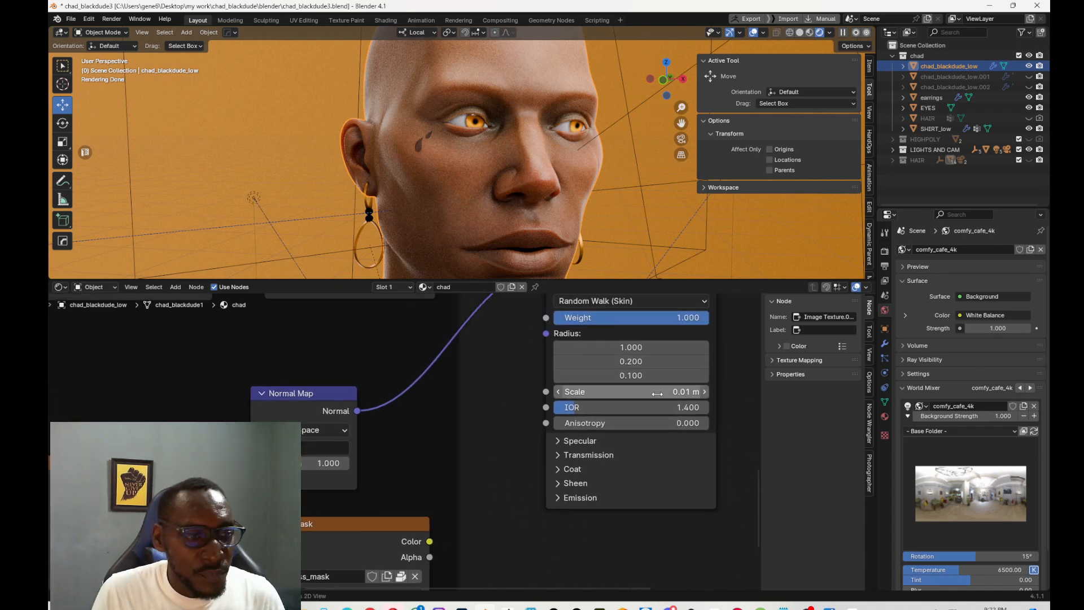
# Try a subsurface Scale of 1 m on the skin material, and return it to 0.01 m
pyautogui.click(686, 393)
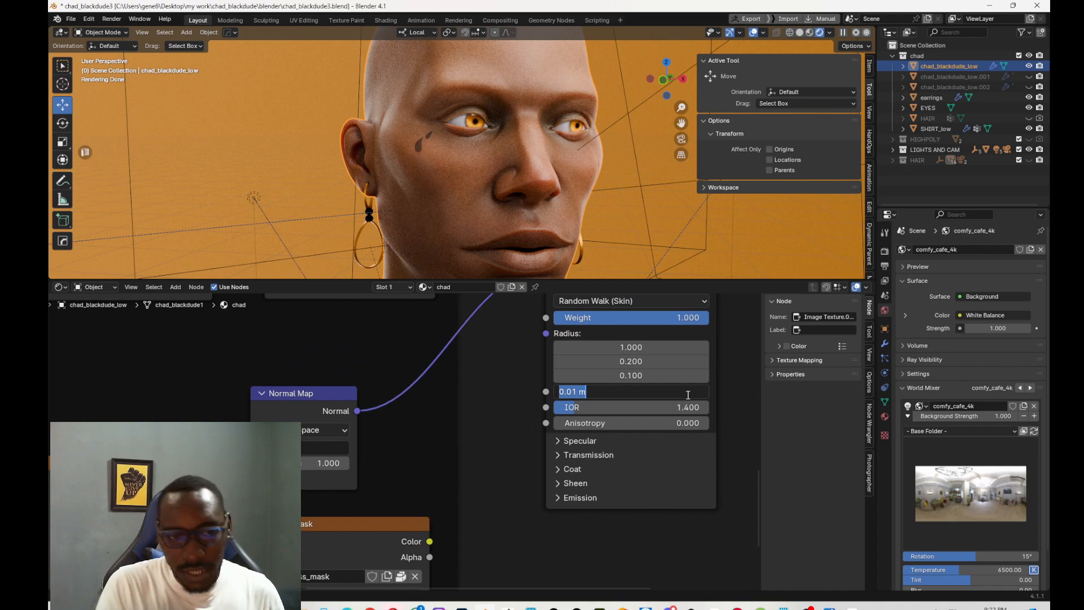
pyautogui.write('1')
pyautogui.press('Return')
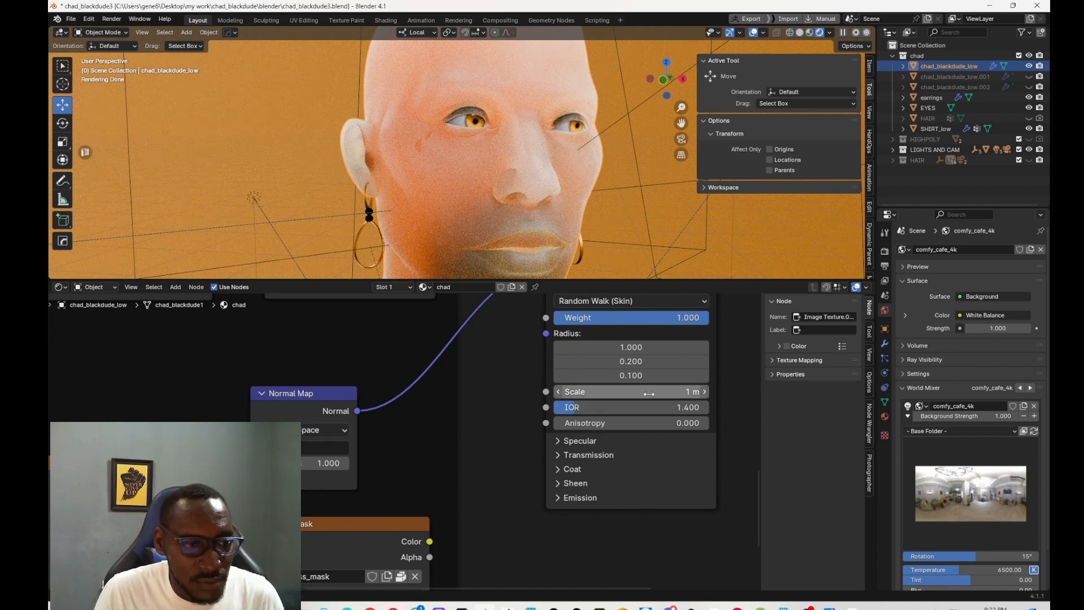
pyautogui.click(676, 390)
pyautogui.write('0.01')
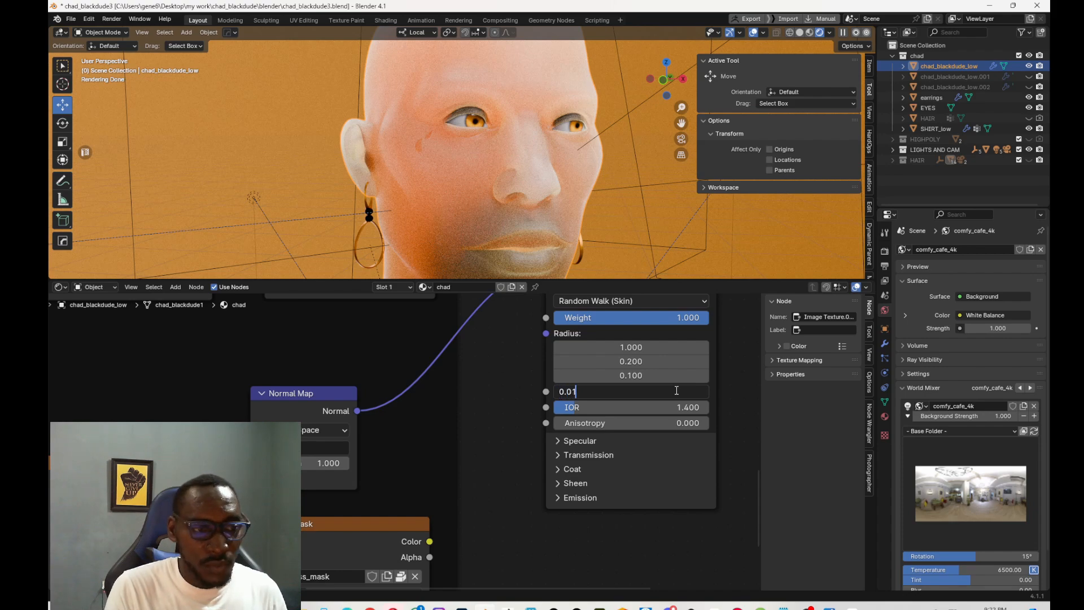
pyautogui.press('Return')
# Set the HSV Value of the unconnected RGB Curves node's Color to 1 for pure white
pyautogui.keyDown('shift'); pyautogui.scroll(-3, 451, 423); pyautogui.keyUp('shift')
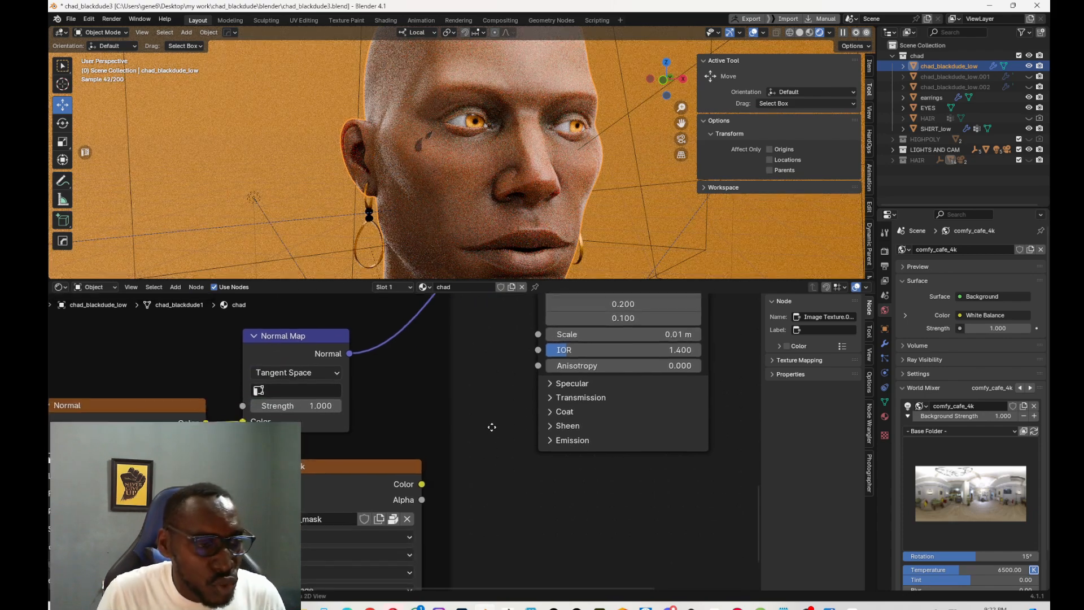
pyautogui.moveTo(481, 430); pyautogui.dragTo(398, 517, button='middle')
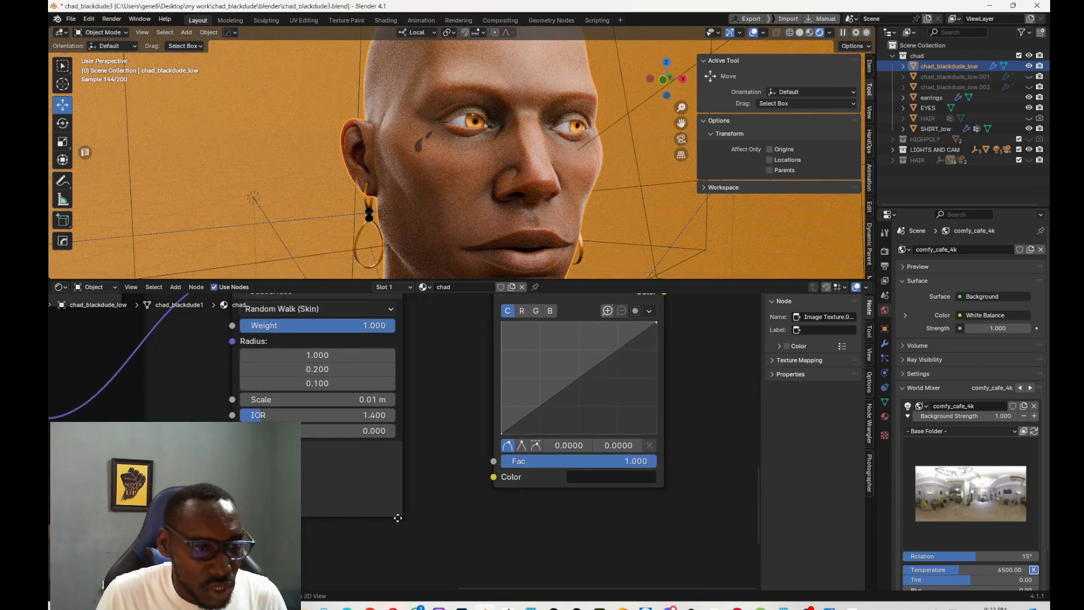
pyautogui.click(597, 477)
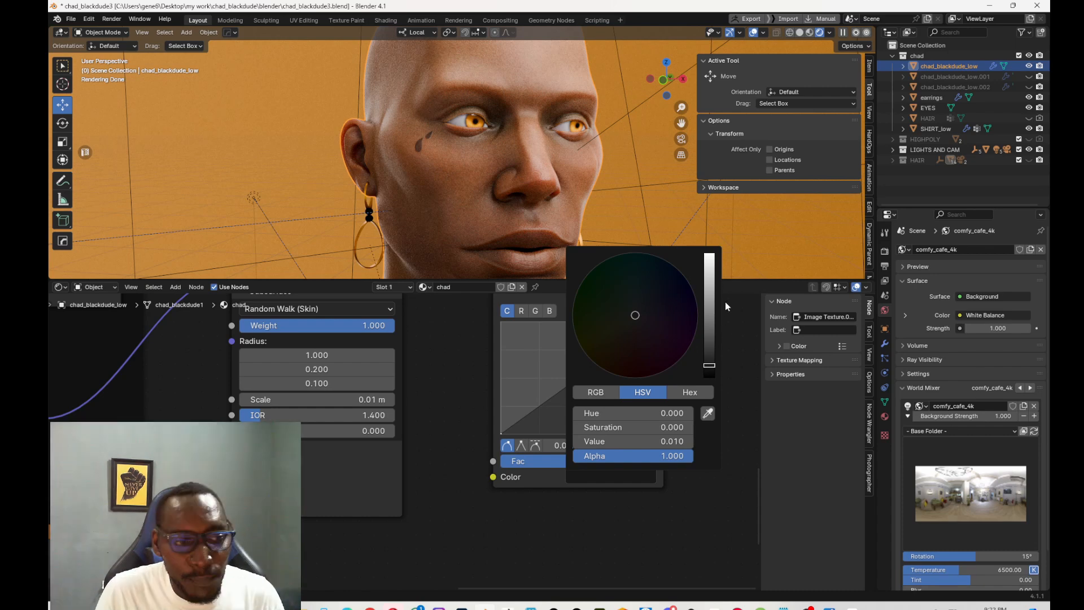
pyautogui.click(639, 442)
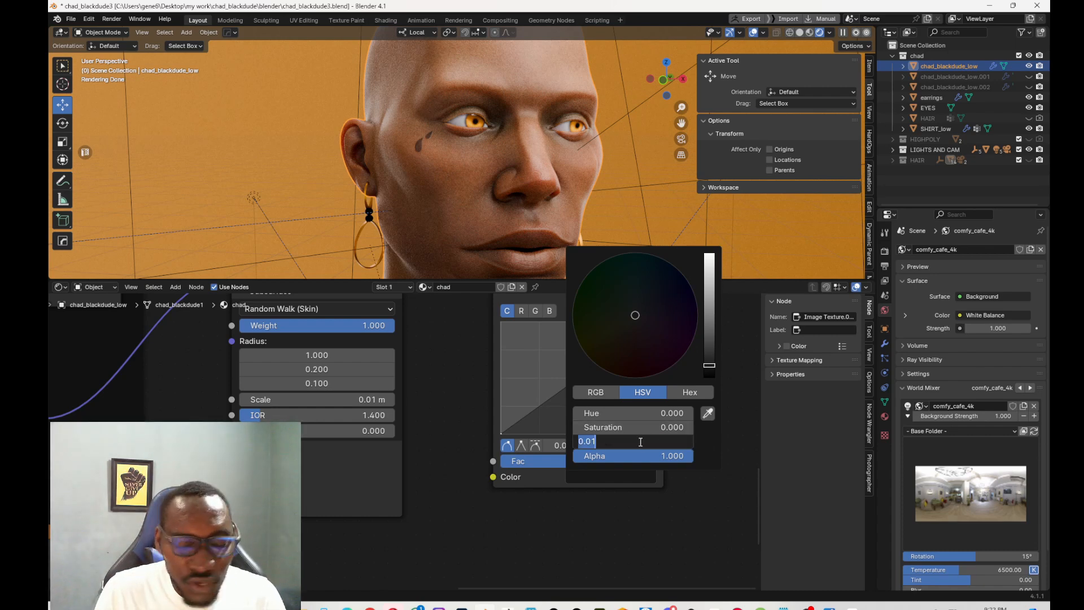
pyautogui.write('1')
pyautogui.press('Return')
# Set the RGB Curves node's Color to black with an HSV Value of 0
pyautogui.click(639, 442)
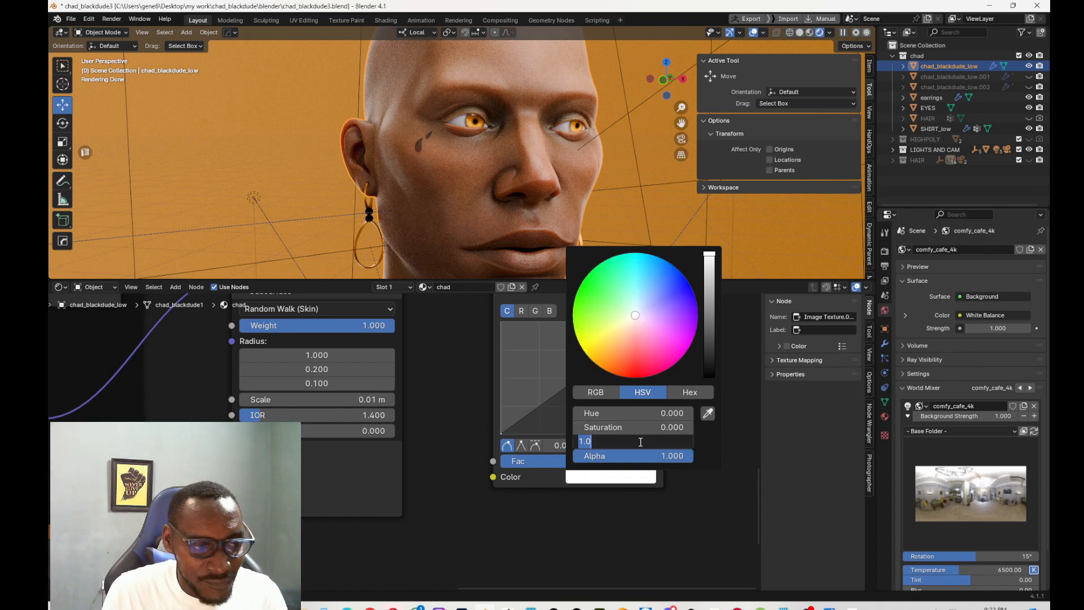
pyautogui.write('0')
pyautogui.press('Return')
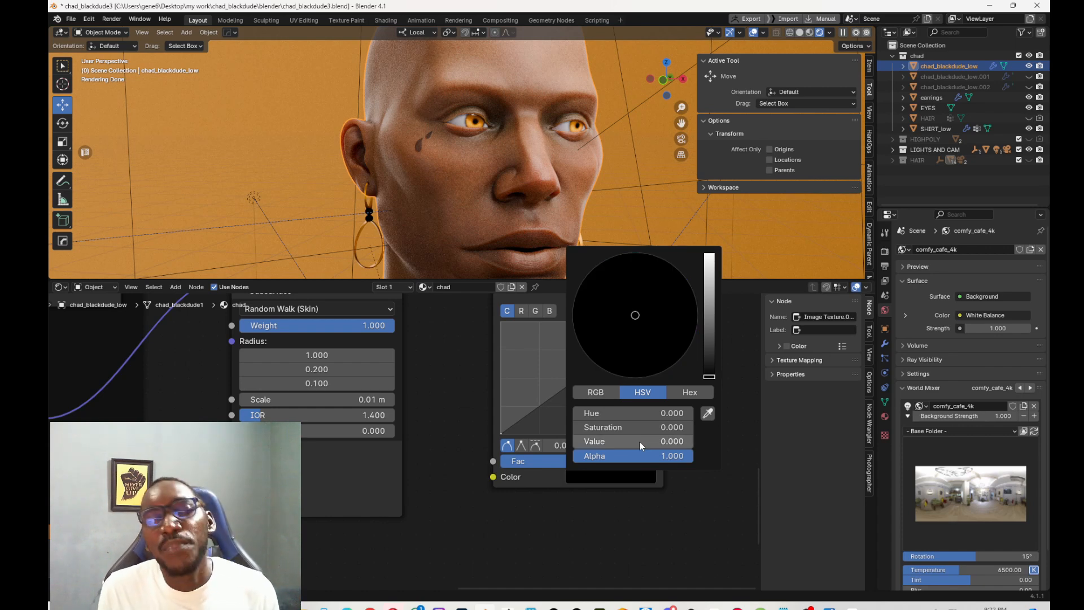
# Set the HSV Value of the RGB Curves node's Color to 0.01
pyautogui.click(639, 441)
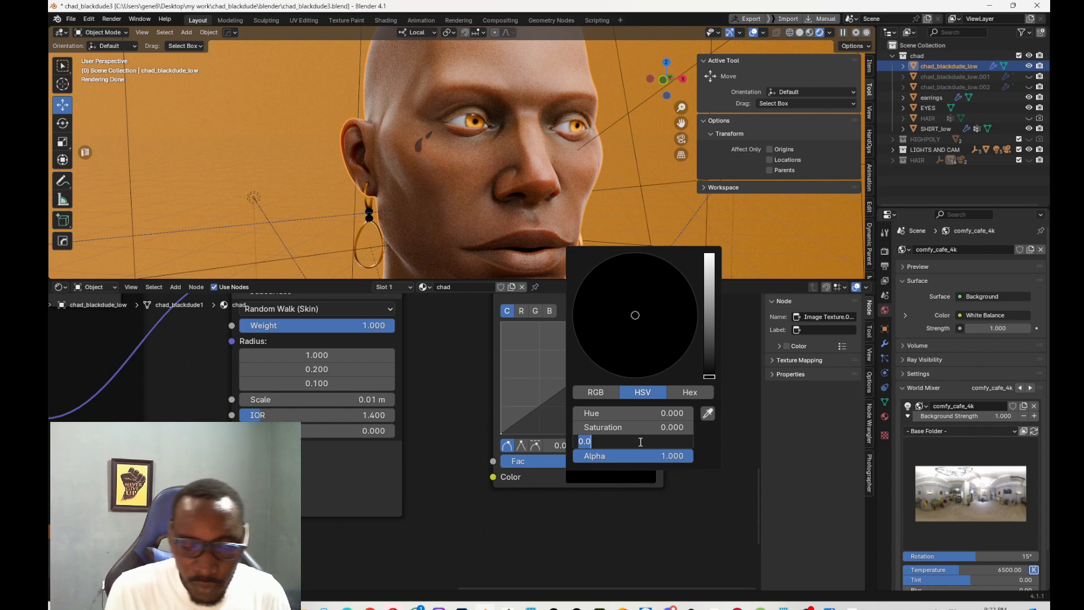
pyautogui.write('0.0')
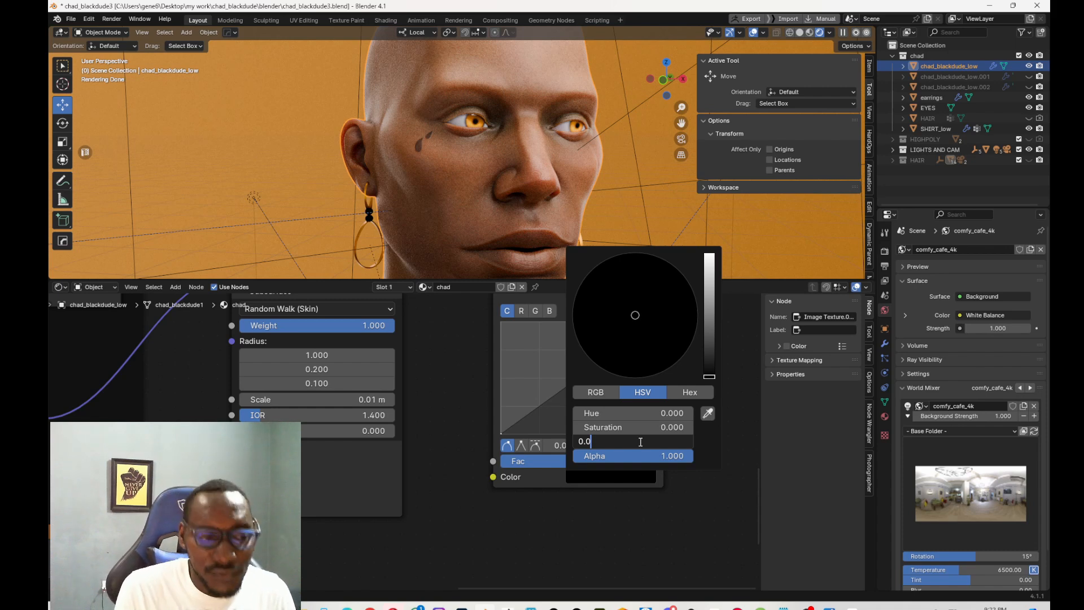
pyautogui.write('1')
pyautogui.press('Return')
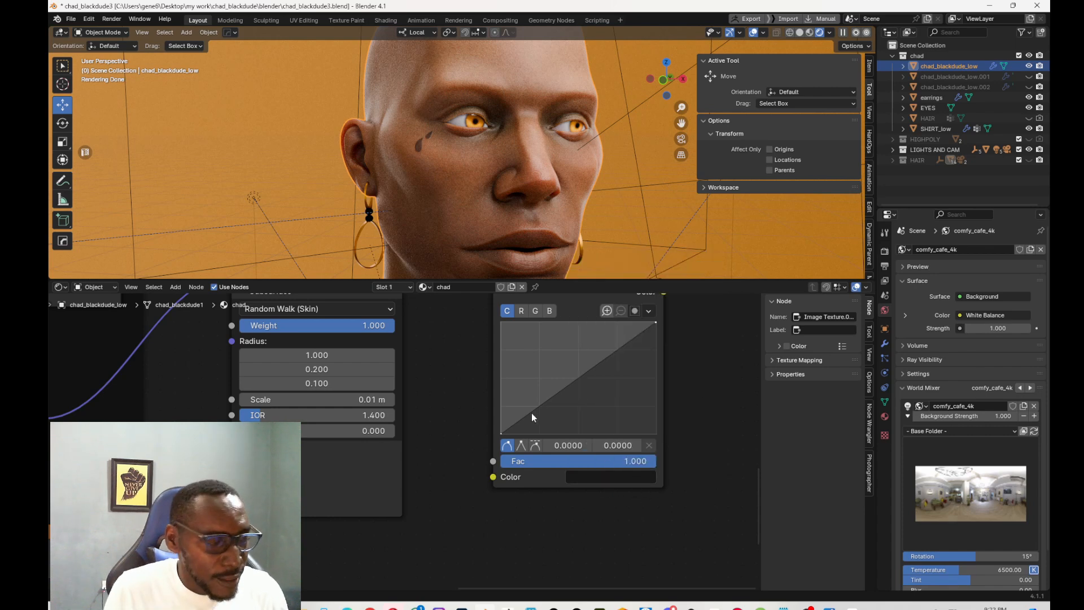
# Add an Image Texture node below the skin shader and create a new blank white image in it
pyautogui.moveTo(460, 509); pyautogui.dragTo(619, 438, button='middle')
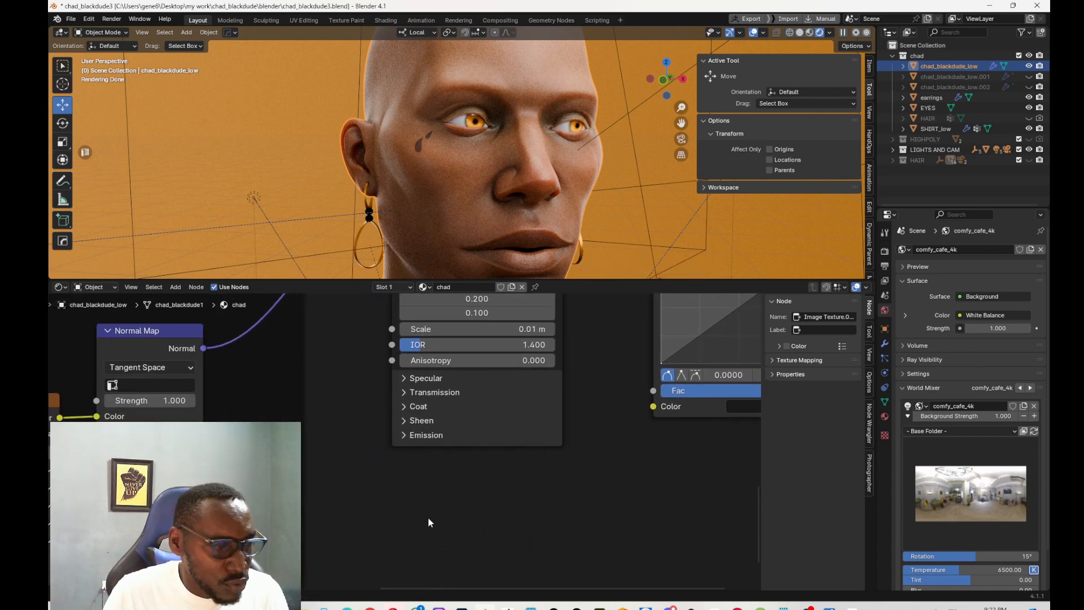
pyautogui.hotkey('shift', 'a')
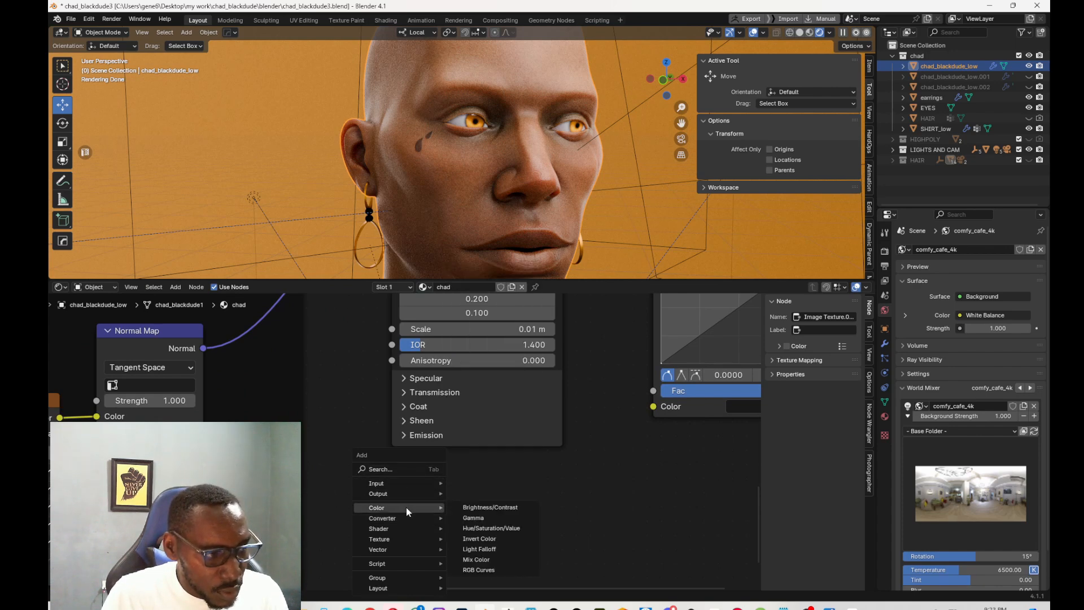
pyautogui.click(408, 469)
pyautogui.click(480, 485)
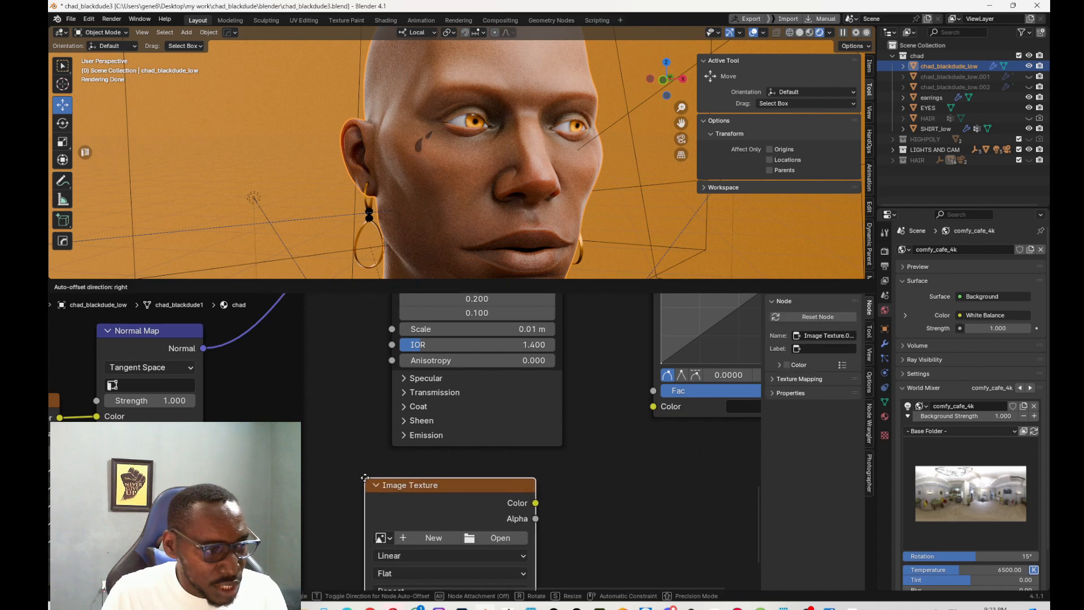
pyautogui.click(449, 504)
pyautogui.click(398, 528)
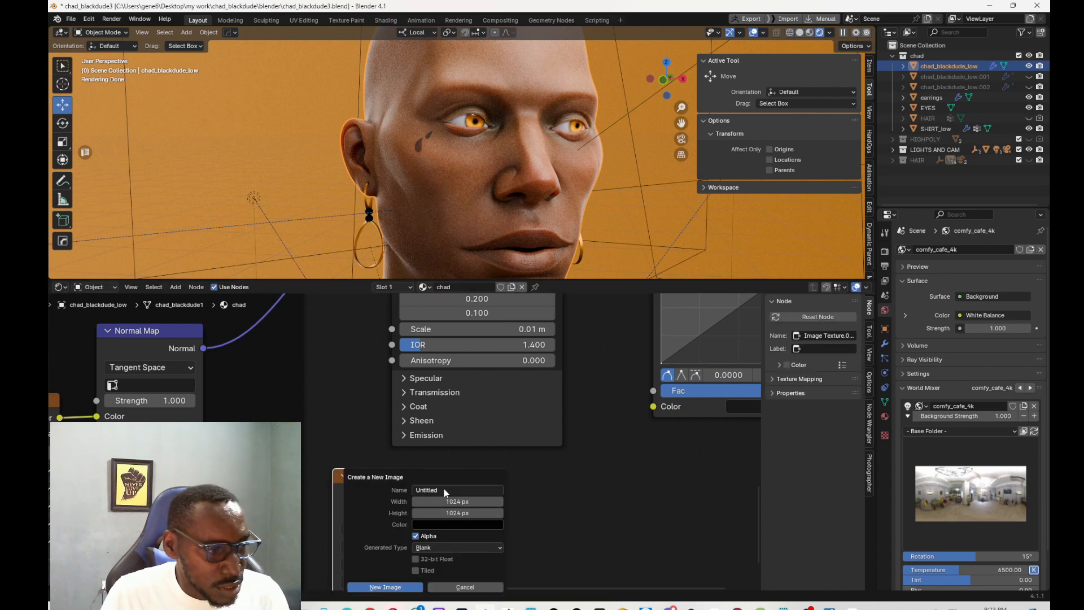
pyautogui.click(438, 525)
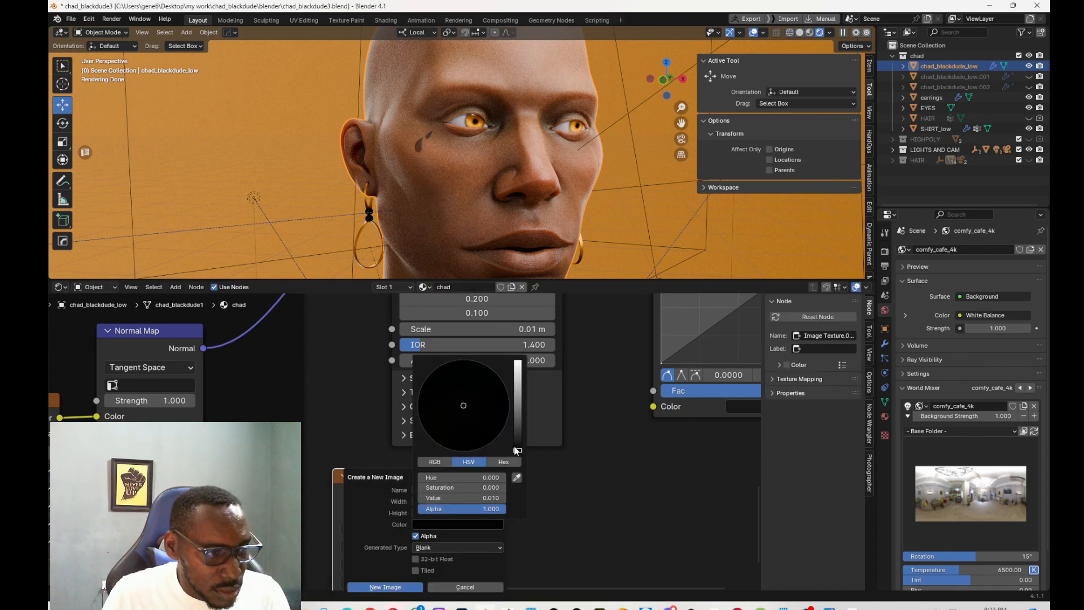
pyautogui.click(517, 362)
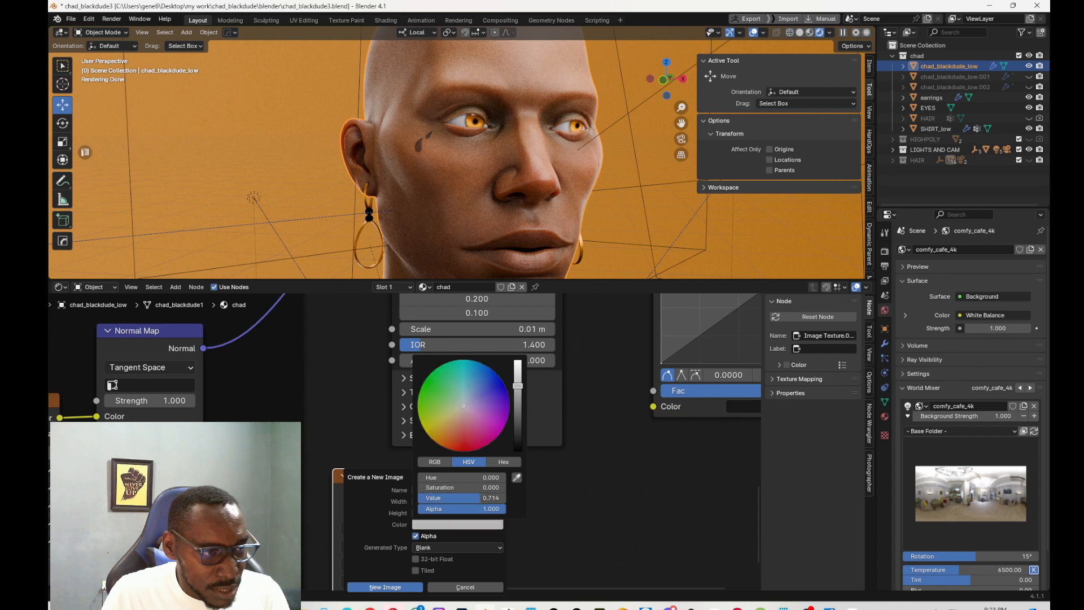
pyautogui.click(385, 587)
# Set the white image's Color Space to Non-Color and connect its Color output to the subsurface Scale input
pyautogui.moveTo(411, 491); pyautogui.dragTo(410, 421)
pyautogui.click(480, 547)
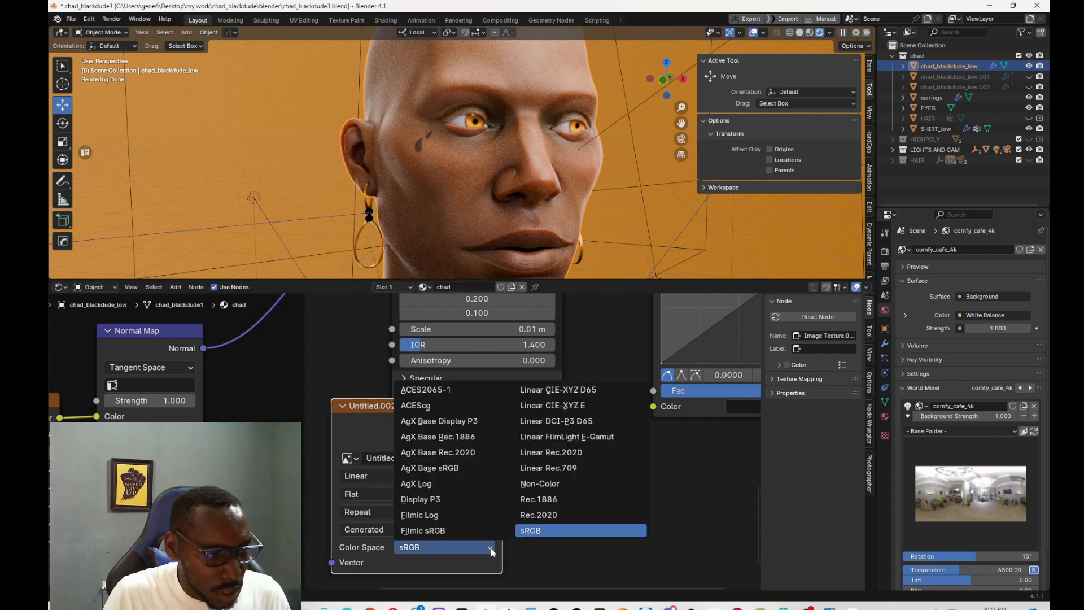
pyautogui.click(539, 483)
pyautogui.moveTo(502, 424); pyautogui.dragTo(391, 329)
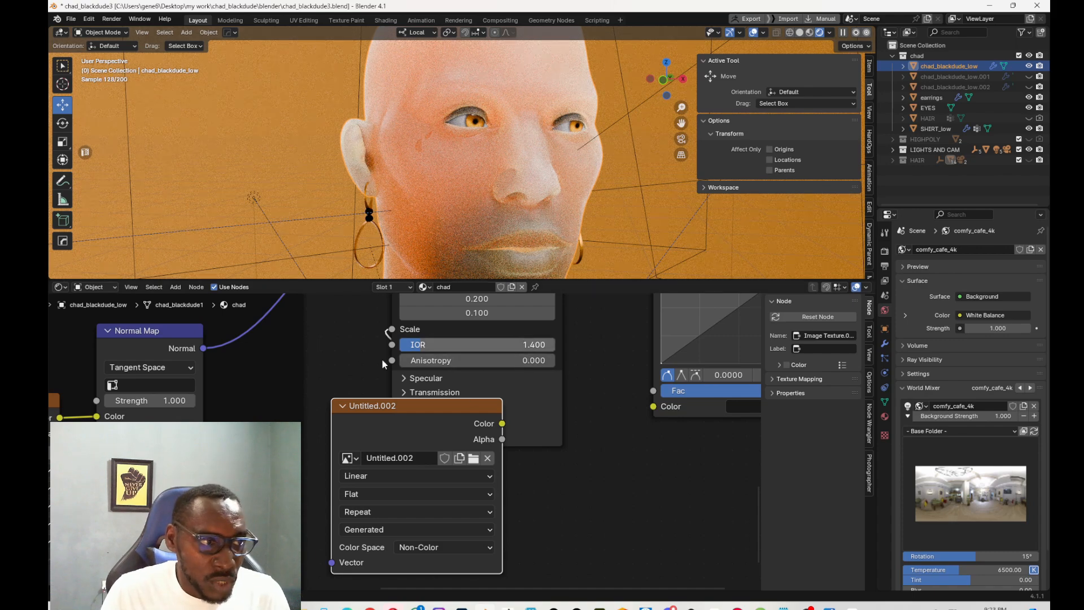
# Disconnect the white image from the subsurface Scale and delete its node, keeping the Scale at 1 m
pyautogui.moveTo(387, 333); pyautogui.dragTo(361, 347)
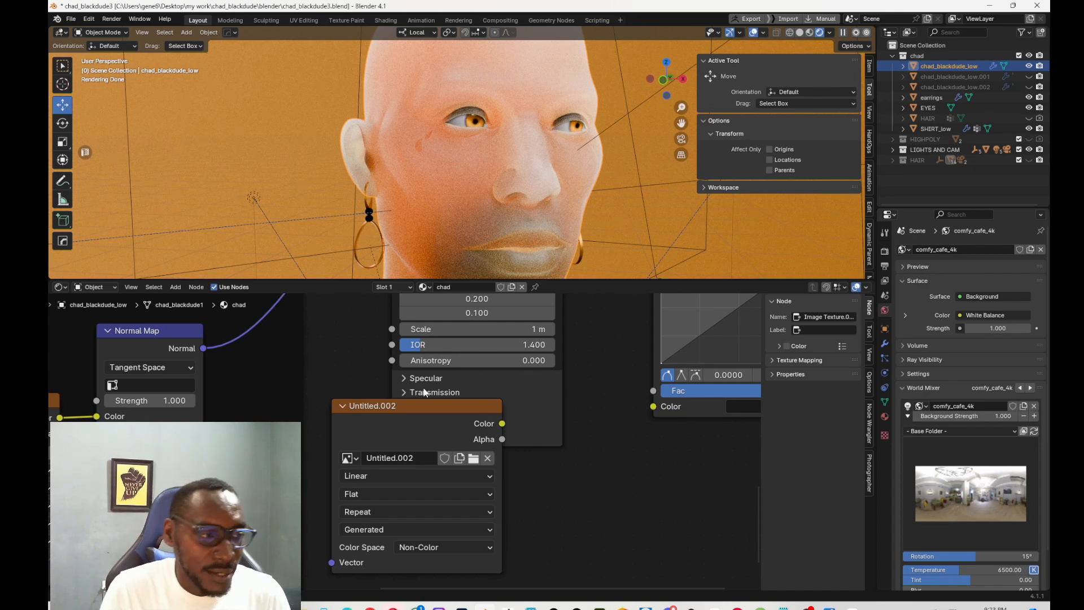
pyautogui.press('x')
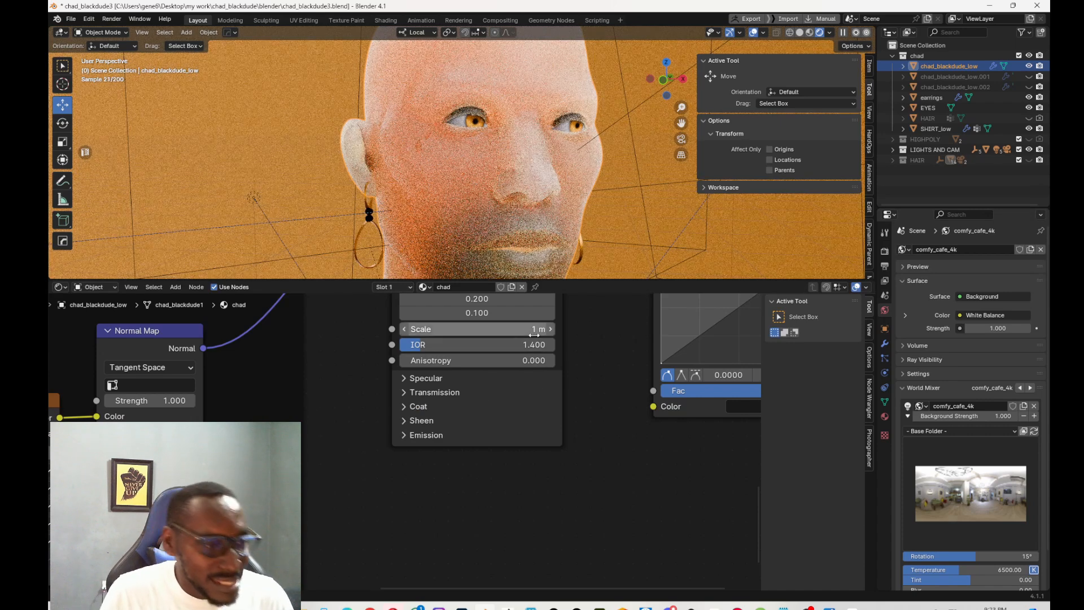
pyautogui.click(534, 334)
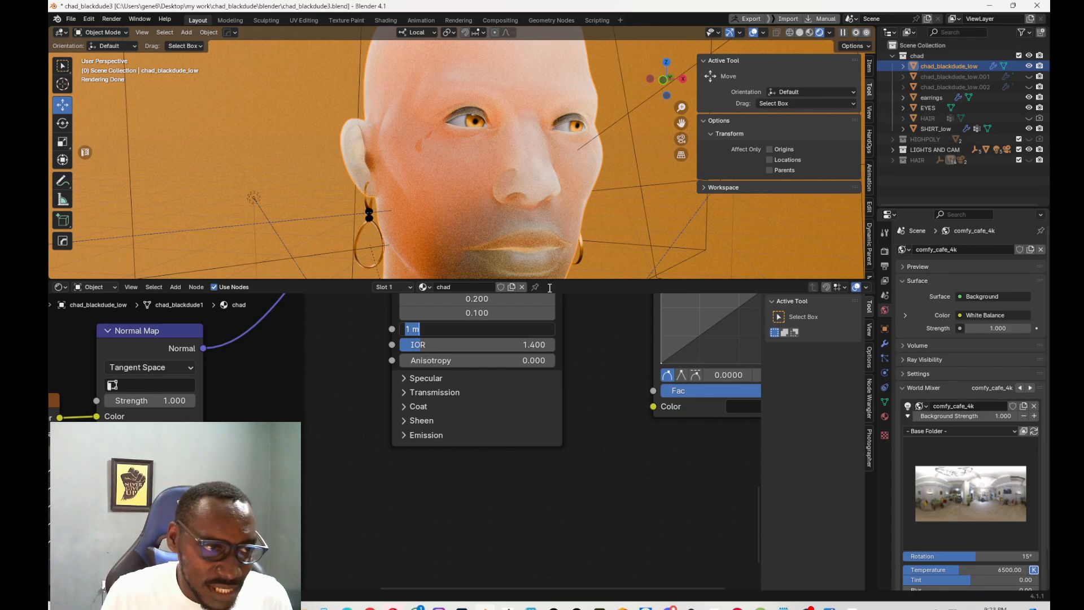
pyautogui.press('Return')
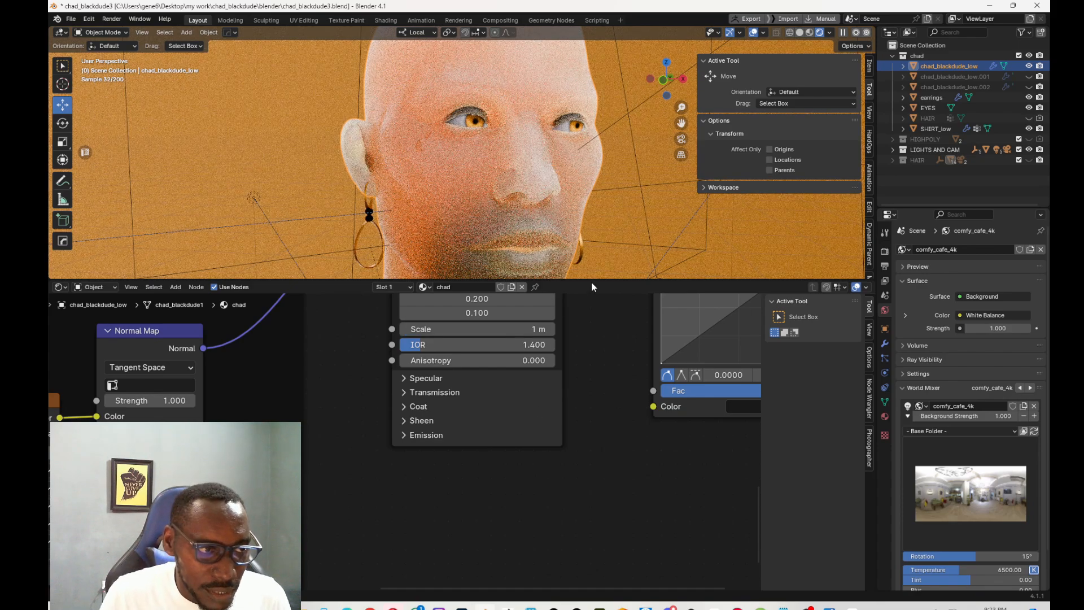
# Add a 1 m radius UV sphere at the bust and raise it about 0.8 m along Z for size comparison
pyautogui.moveTo(591, 286); pyautogui.dragTo(593, 458)
pyautogui.scroll(-4, 601, 367)
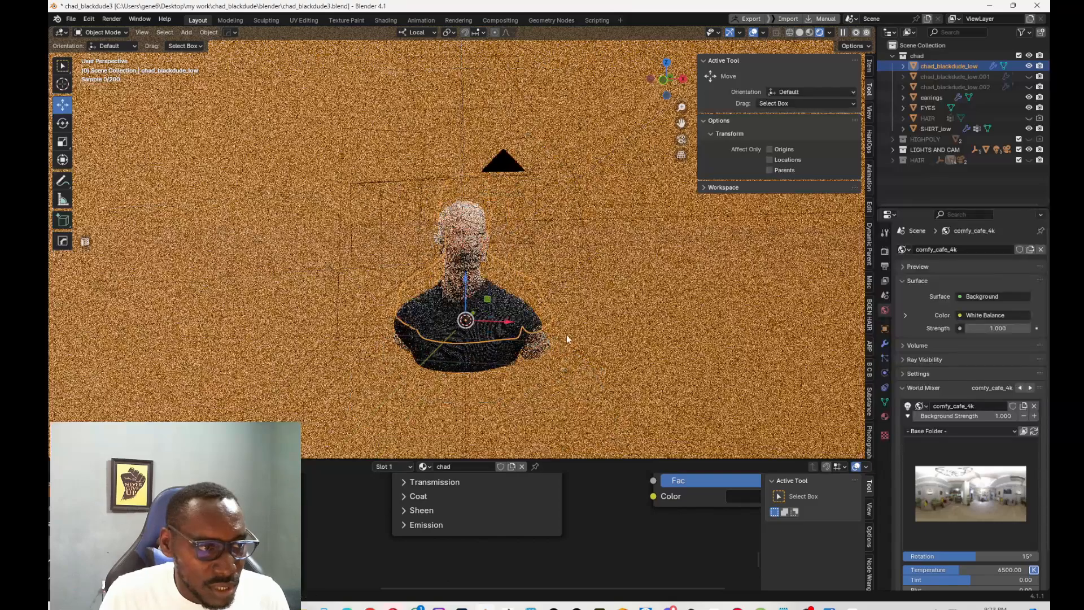
pyautogui.moveTo(567, 334); pyautogui.dragTo(570, 304, button='middle')
pyautogui.click(550, 361)
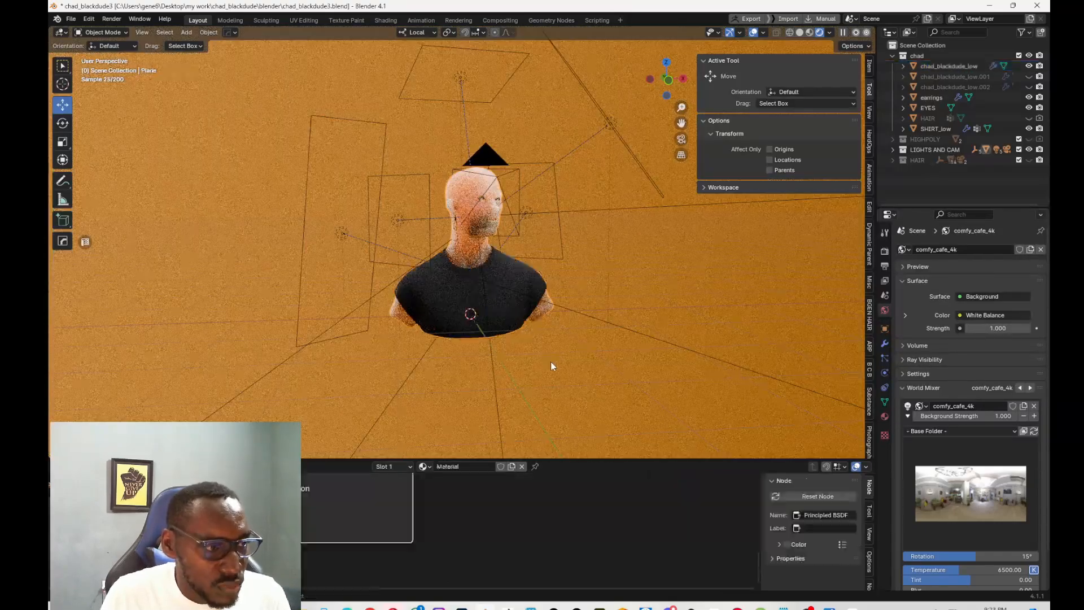
pyautogui.hotkey('shift', 'a')
pyautogui.moveTo(528, 378)
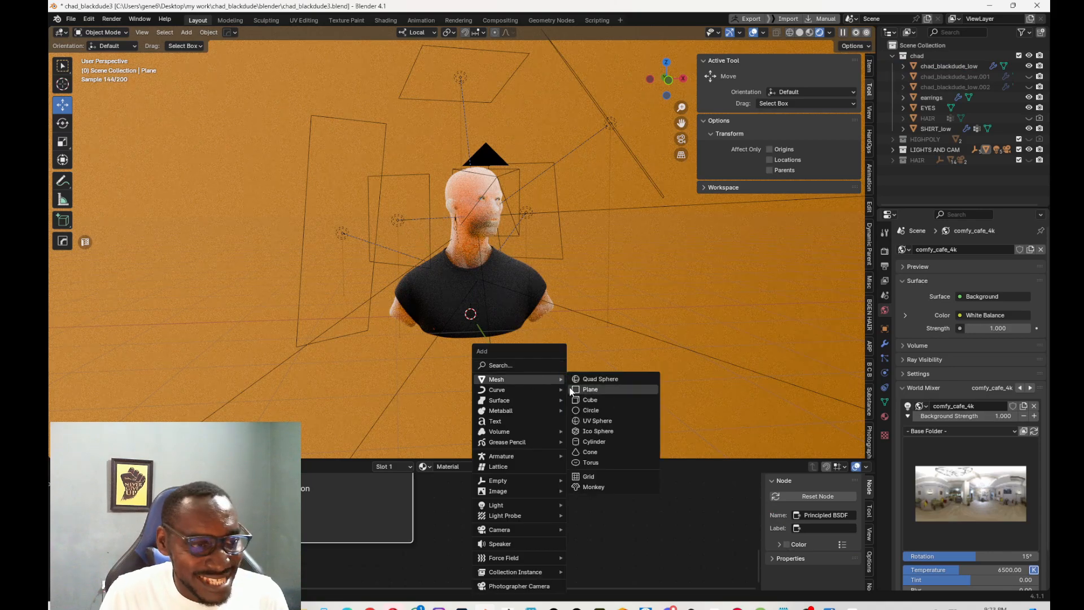
pyautogui.click(598, 422)
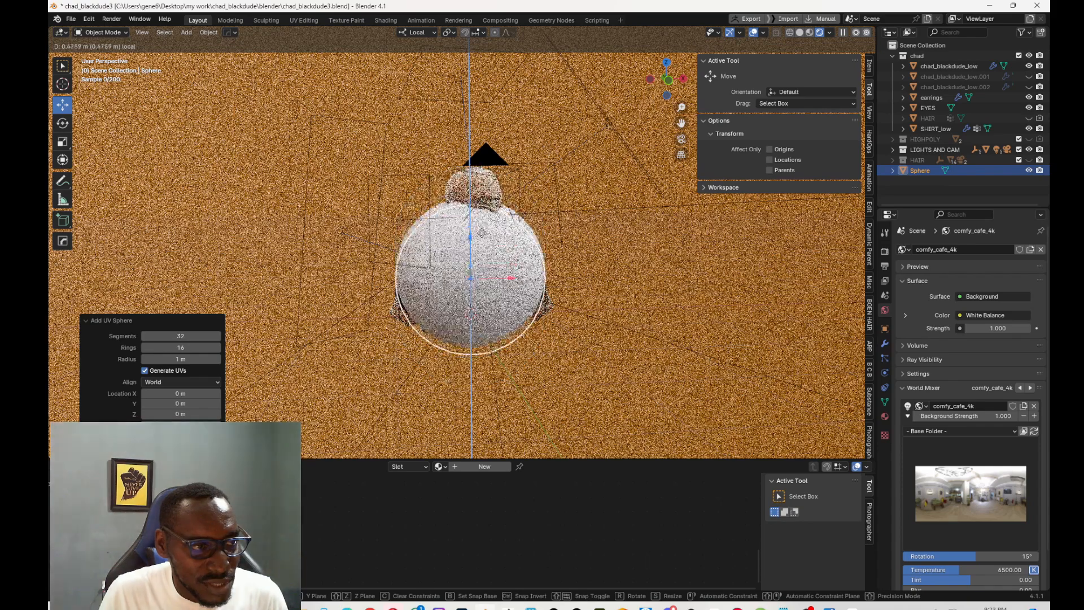
pyautogui.click(461, 236)
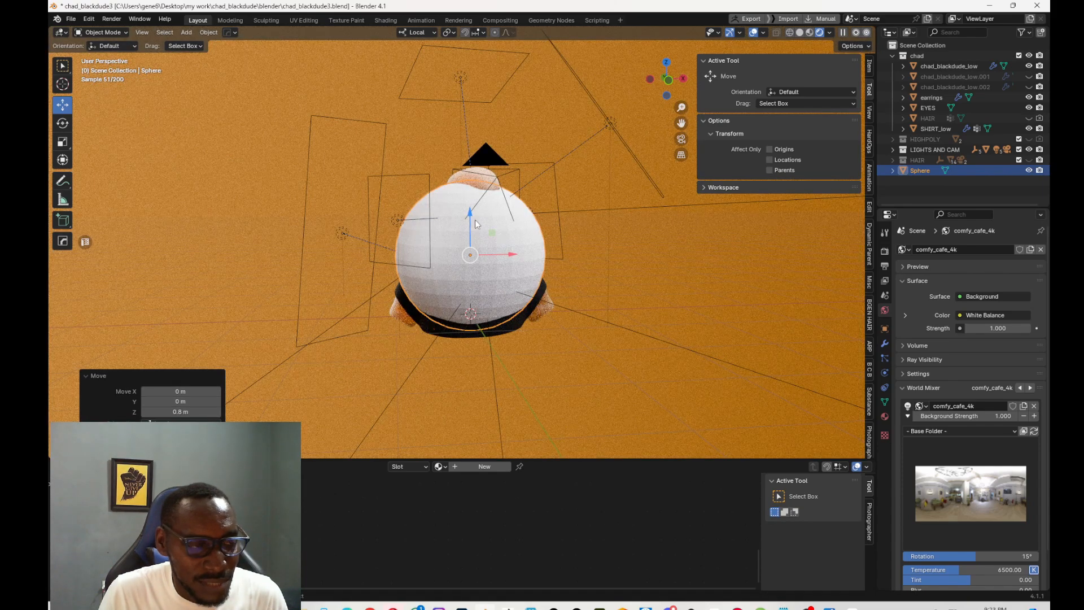
# Delete the comparison sphere and reselect the character mesh to bring back its skin material nodes
pyautogui.press('Delete')
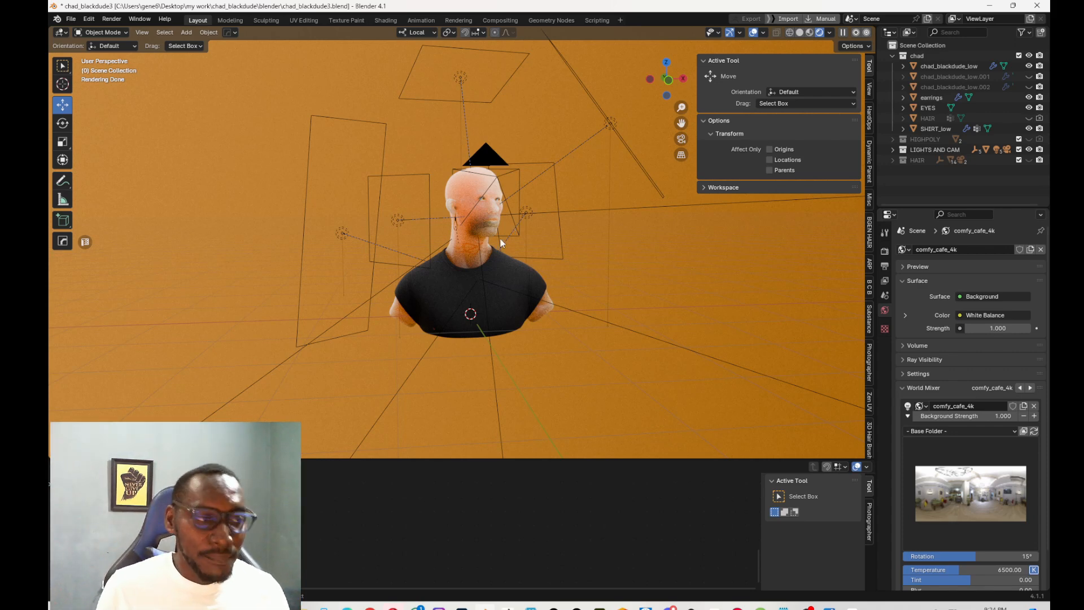
pyautogui.click(466, 181)
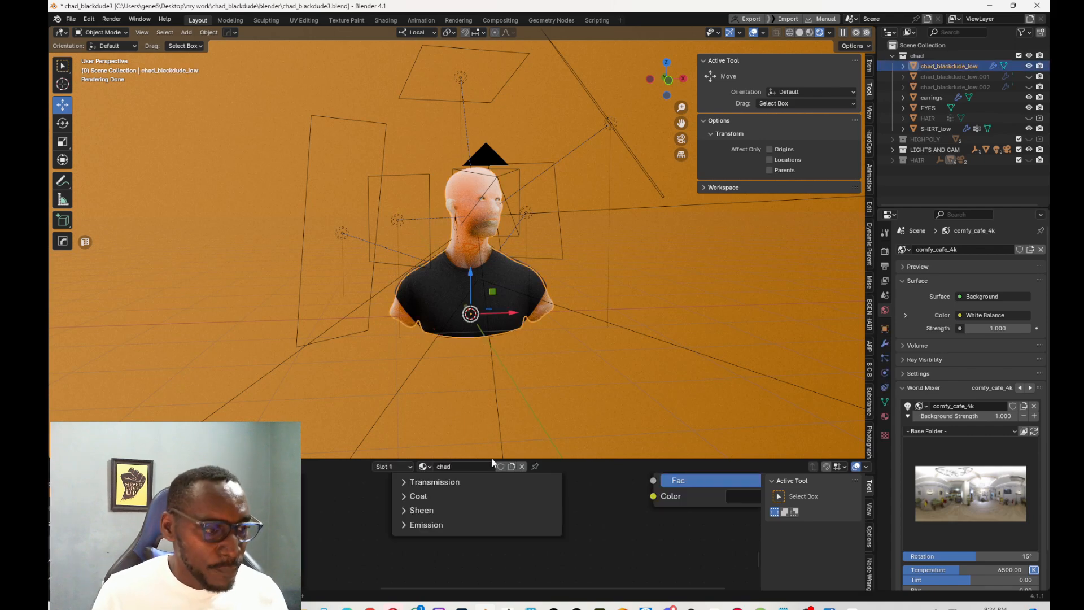
pyautogui.moveTo(508, 457); pyautogui.dragTo(509, 261)
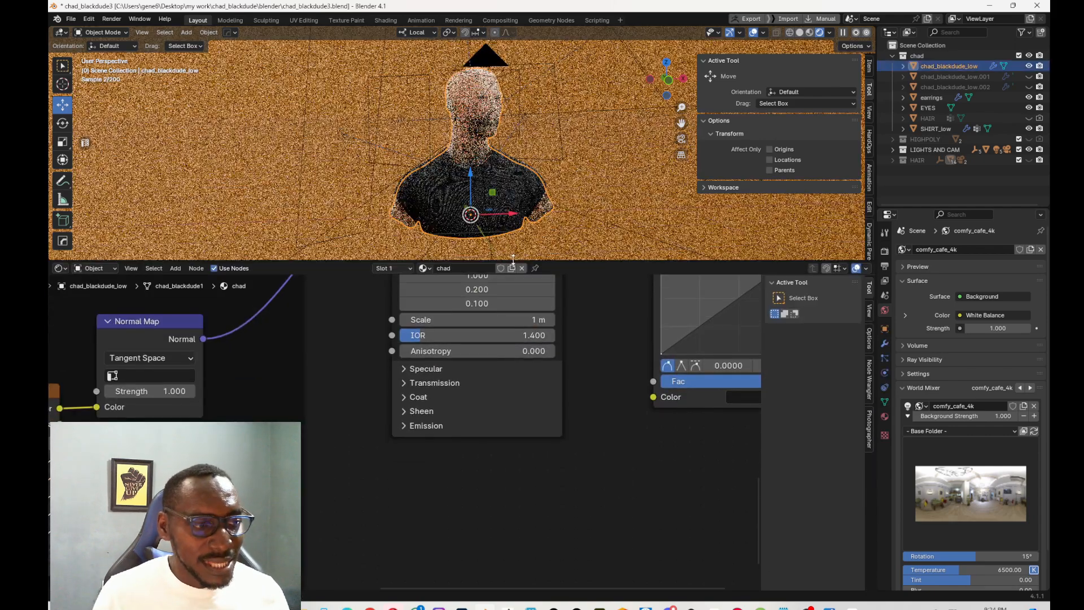
# Add an Image Texture node just below the skin shader in the chad material
pyautogui.moveTo(455, 452); pyautogui.dragTo(460, 521, button='middle')
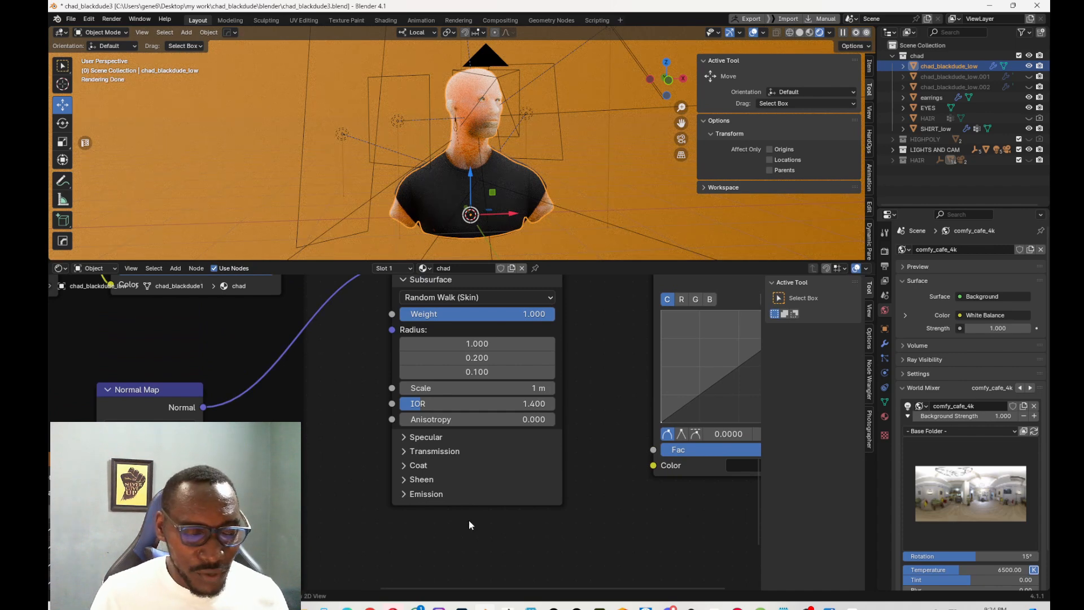
pyautogui.moveTo(468, 520); pyautogui.dragTo(493, 447, button='middle')
pyautogui.hotkey('shift', 'a')
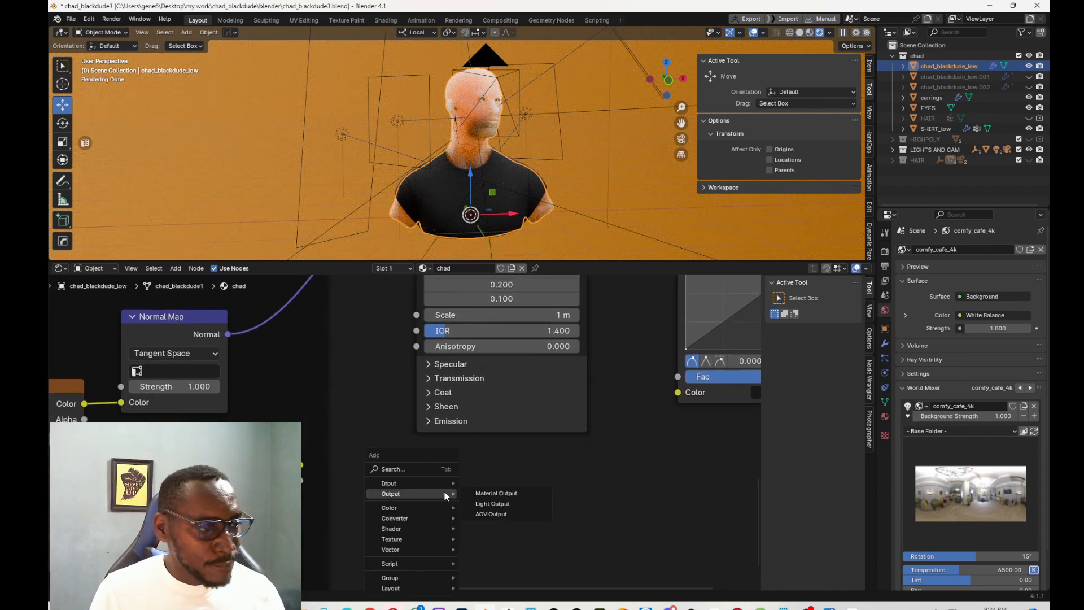
pyautogui.click(441, 470)
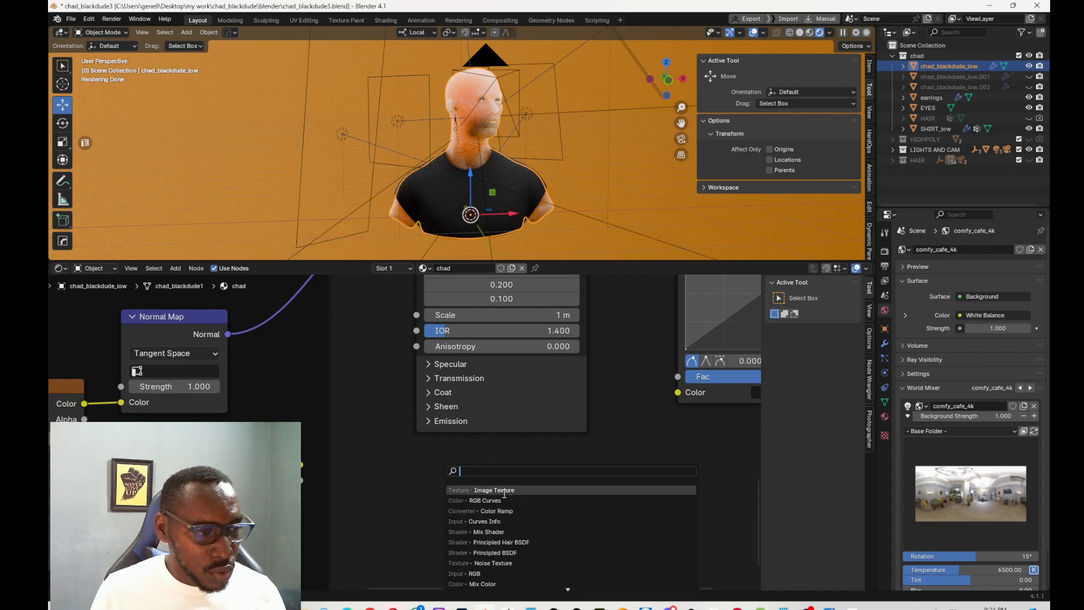
pyautogui.click(504, 490)
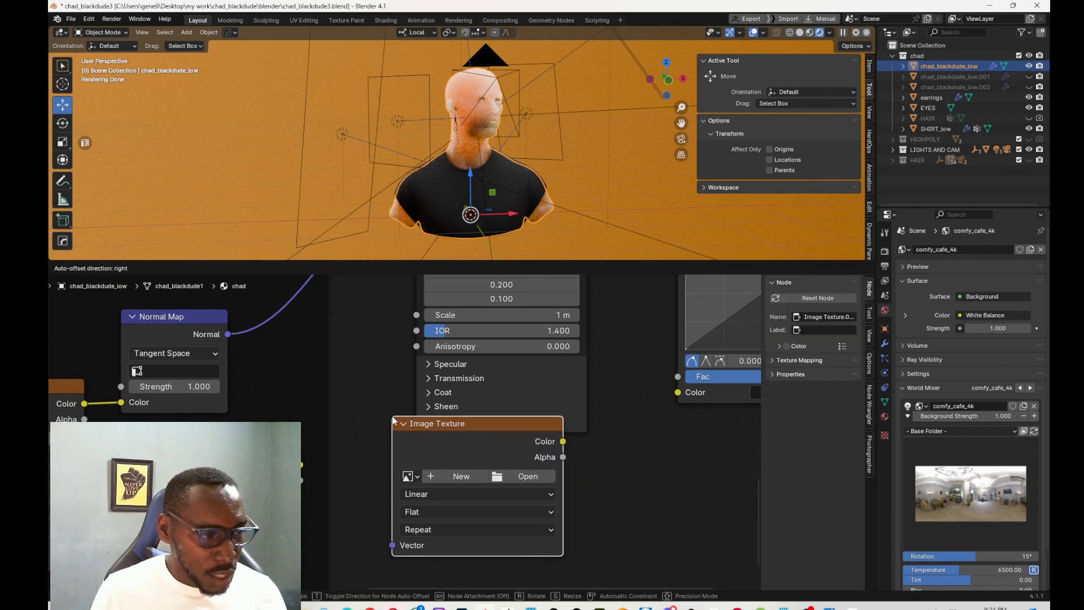
pyautogui.click(393, 420)
# Create a new 1024 px blank image in the Image Texture node, with its color's HSV Value at 0.01
pyautogui.click(456, 479)
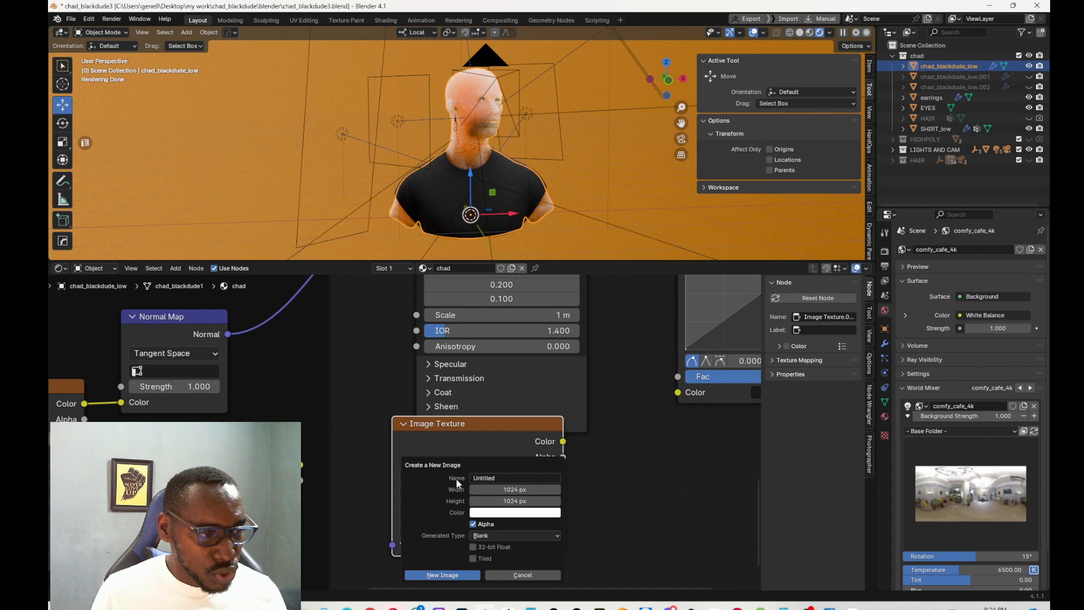
pyautogui.click(510, 513)
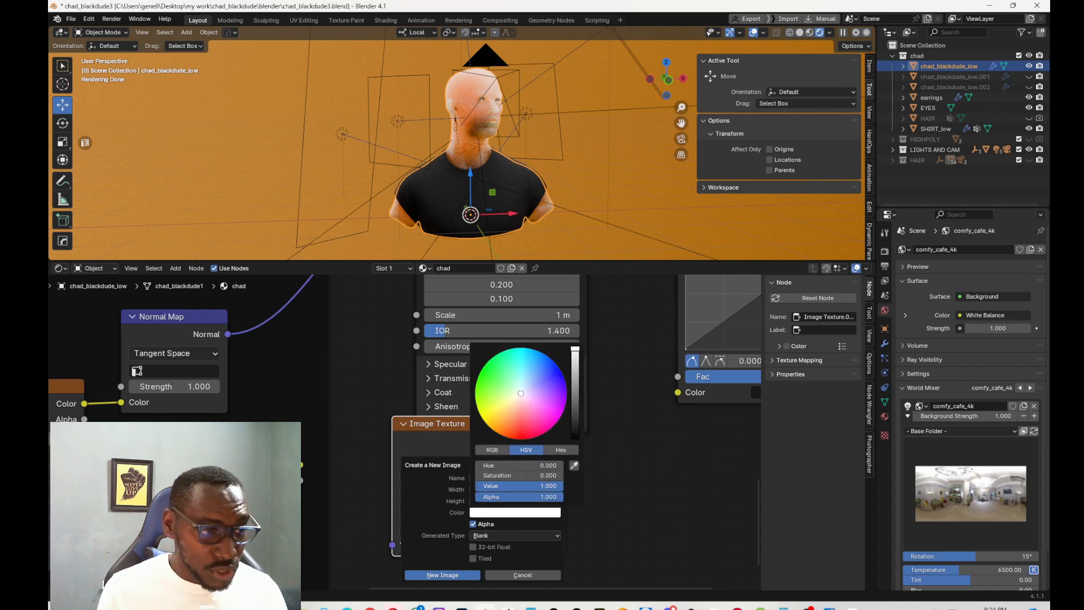
pyautogui.click(538, 486)
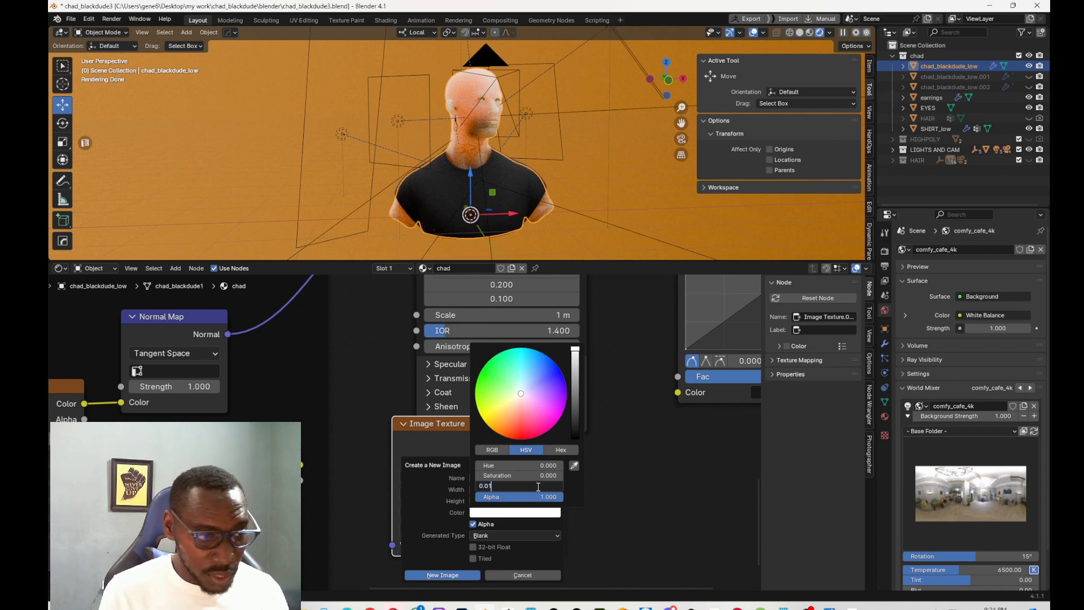
pyautogui.write('0.01')
pyautogui.press('Return')
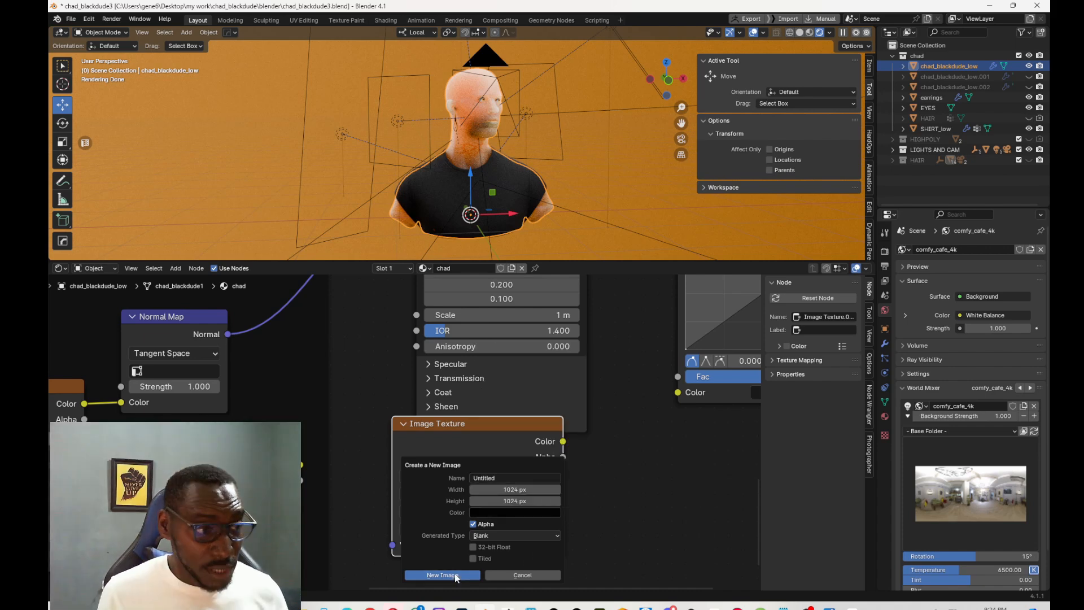
pyautogui.click(442, 575)
# Try connecting the near-black image's Color output to the subsurface Scale input, and undo the connection
pyautogui.moveTo(563, 441); pyautogui.dragTo(416, 320)
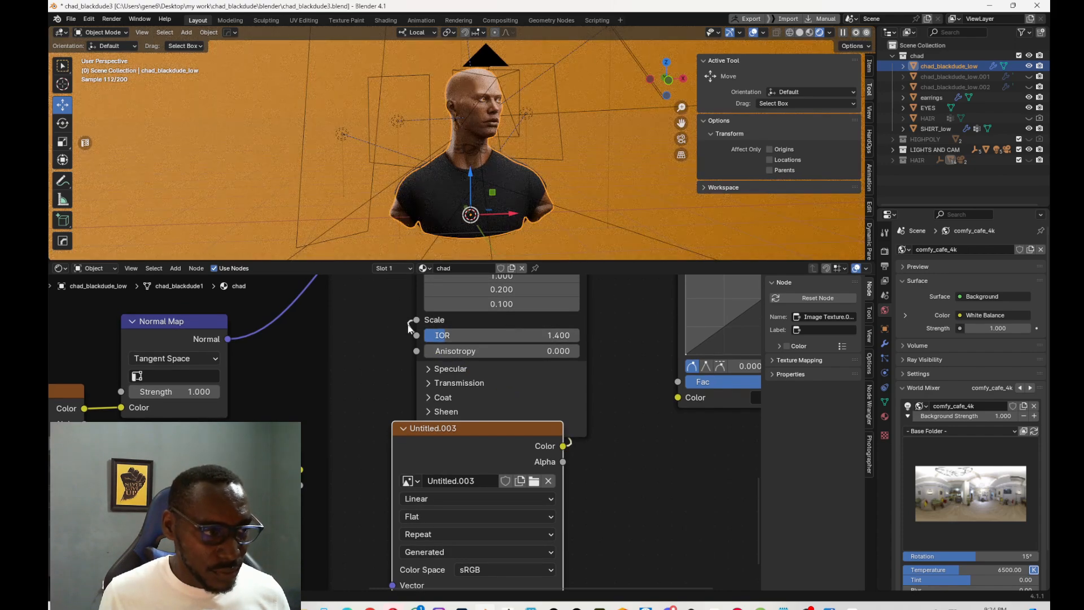
pyautogui.hotkey('ctrl', 'z')
# Set the subsurface Scale to 0.01 m and examine the skin around the eye up close
pyautogui.click(545, 325)
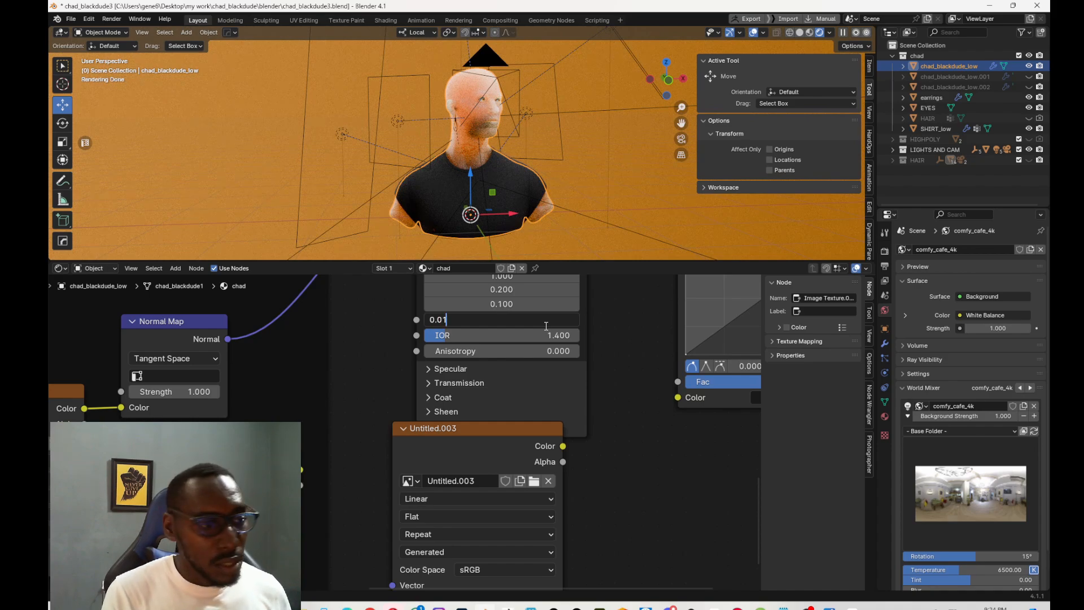
pyautogui.write('0.01')
pyautogui.press('Return')
pyautogui.scroll(5, 484, 104)
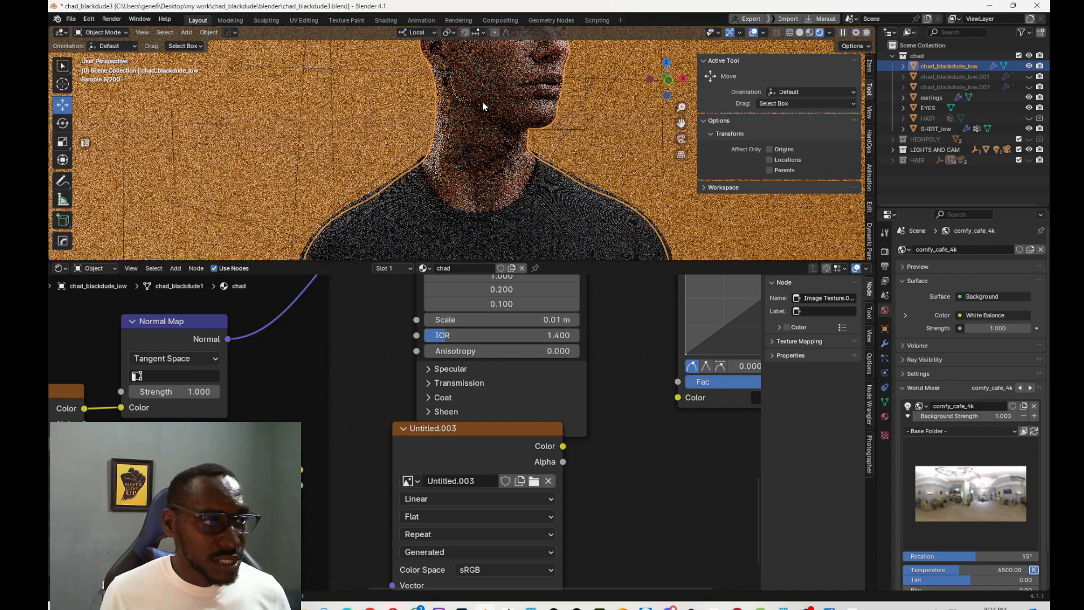
pyautogui.moveTo(482, 102); pyautogui.dragTo(491, 96, button='middle')
pyautogui.scroll(8, 496, 90)
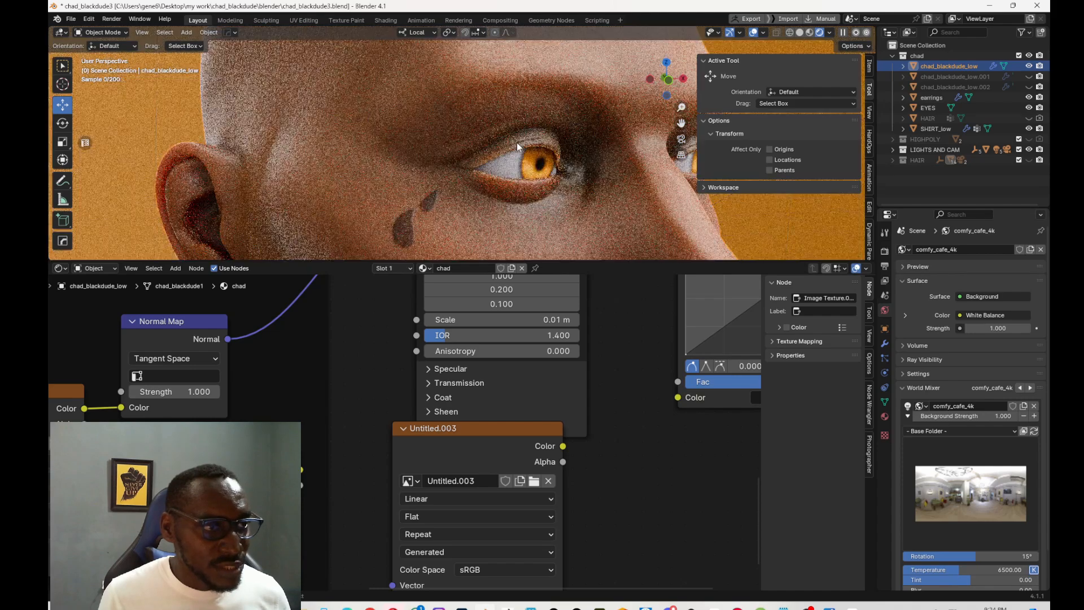
# Examine the rendered skin across the whole head and around the eye up close
pyautogui.scroll(4, 516, 142)
pyautogui.scroll(-3, 484, 181)
pyautogui.scroll(-6, 255, 186)
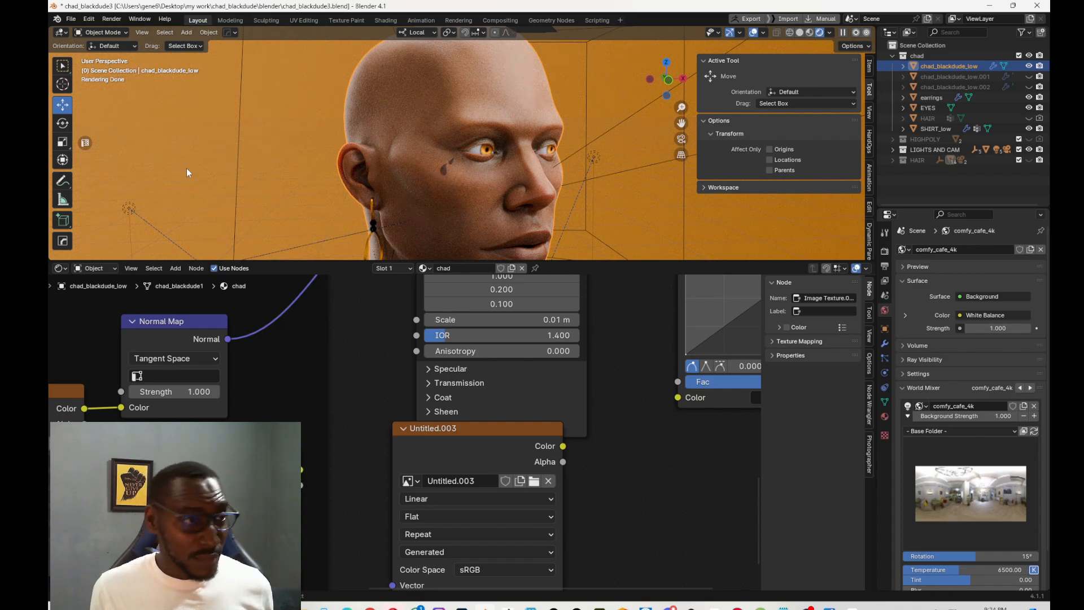
pyautogui.scroll(5, 469, 156)
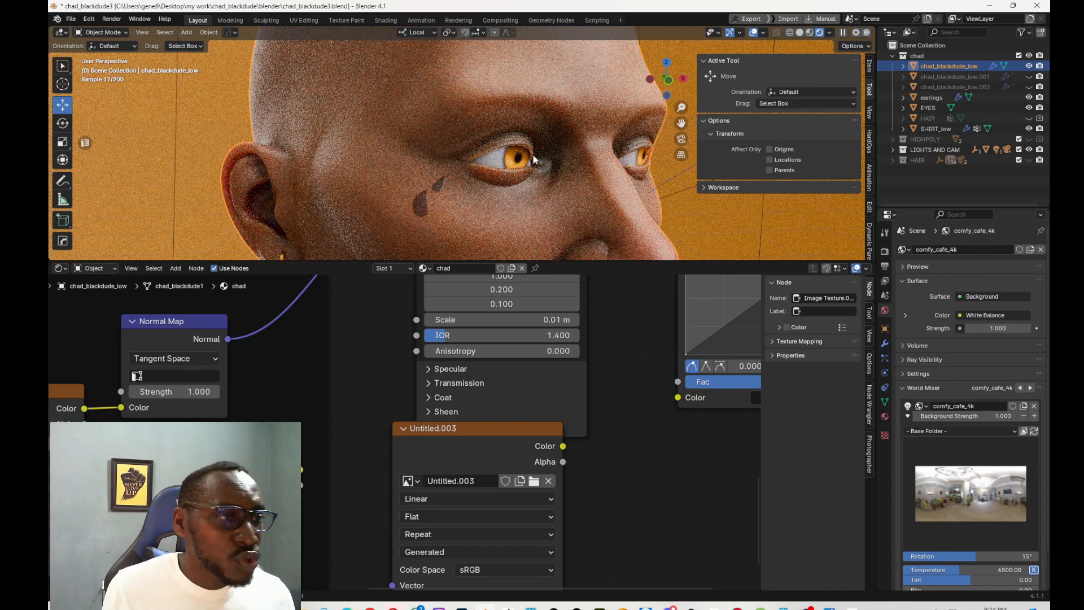
pyautogui.scroll(3, 533, 160)
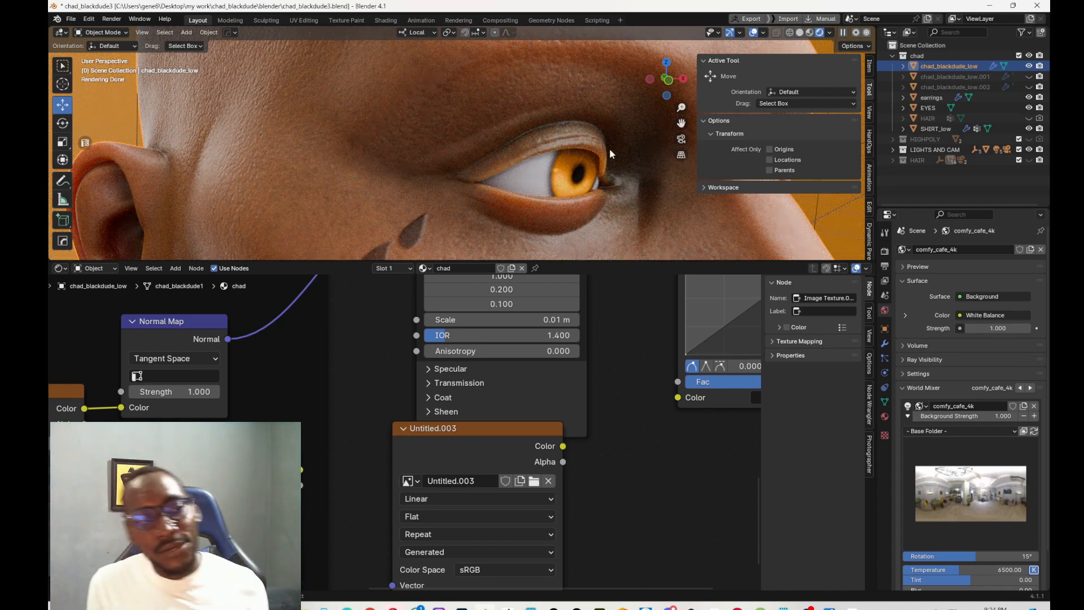
# Set the Untitled.003 image's color space to Non-Color and connect its Color output to the subsurface Scale input
pyautogui.moveTo(475, 438)
pyautogui.mouseDown()
pyautogui.moveTo(449, 462)
pyautogui.moveTo(487, 421)
pyautogui.mouseUp()
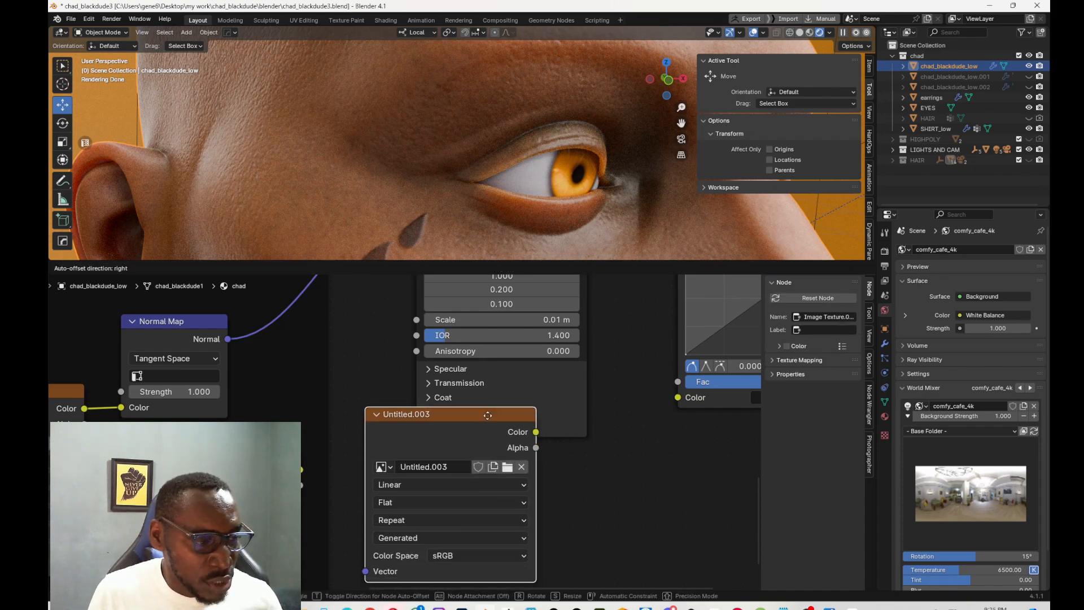
pyautogui.click(496, 554)
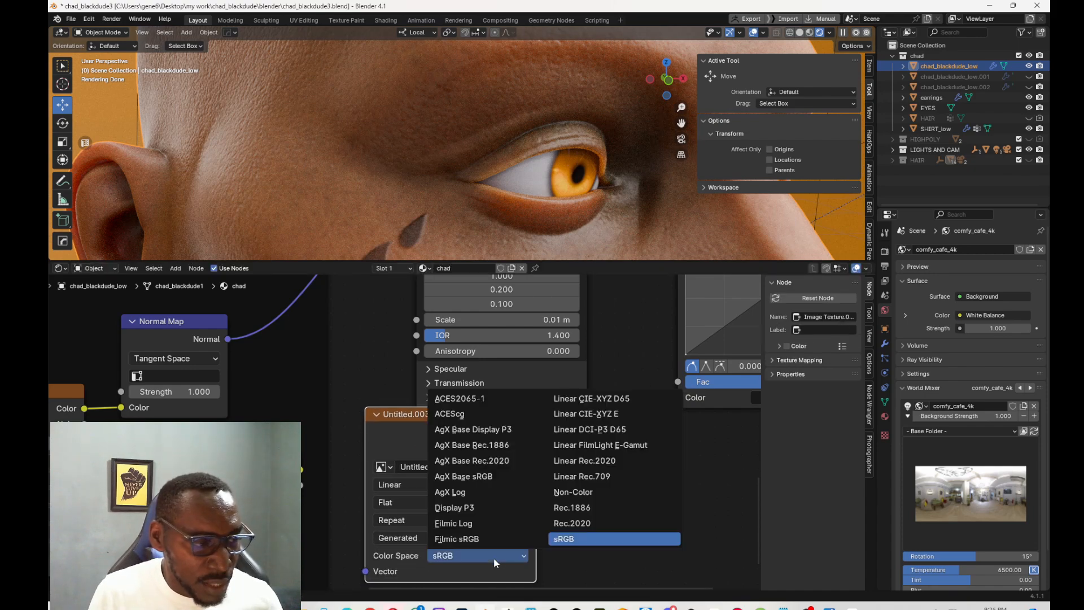
pyautogui.click(583, 492)
pyautogui.moveTo(536, 438); pyautogui.dragTo(573, 402)
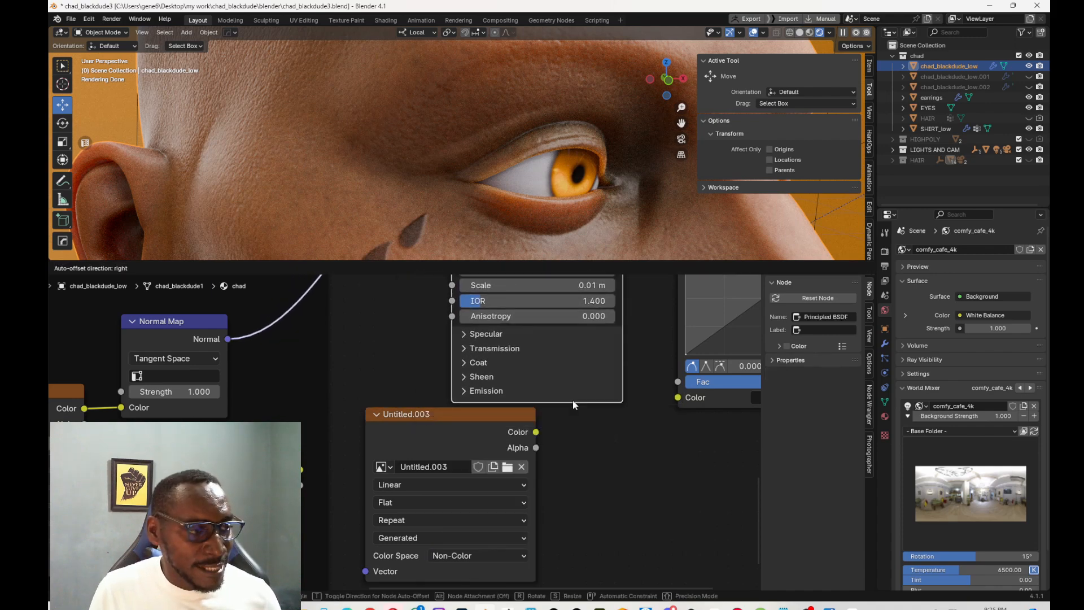
pyautogui.moveTo(519, 427); pyautogui.dragTo(453, 343)
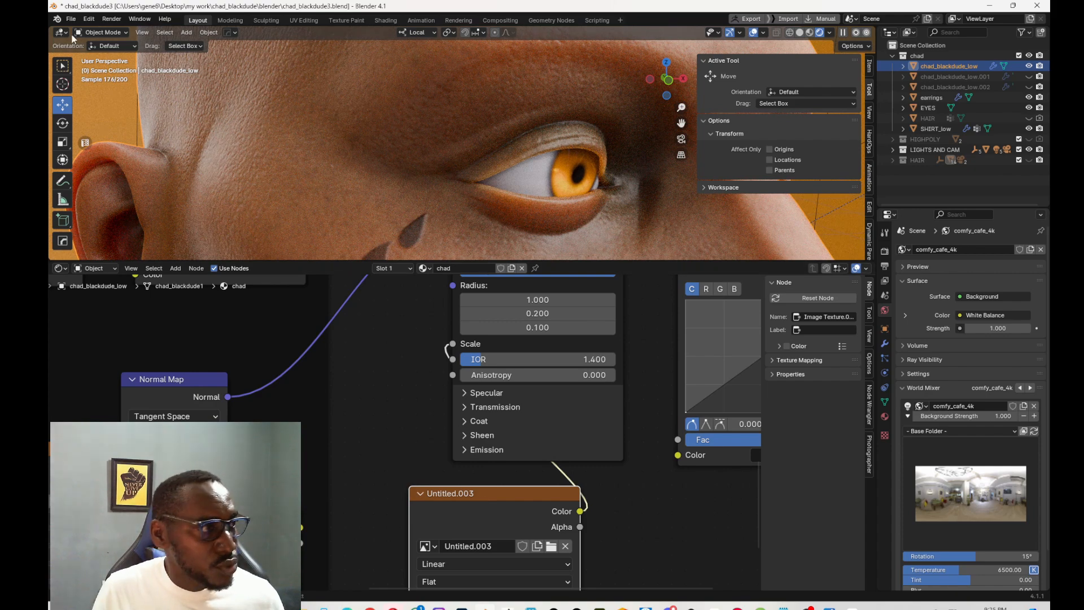
# Put the head in Texture Paint mode with Solid viewport shading and enlarge the 3D viewport over the node editor
pyautogui.click(97, 32)
pyautogui.click(106, 102)
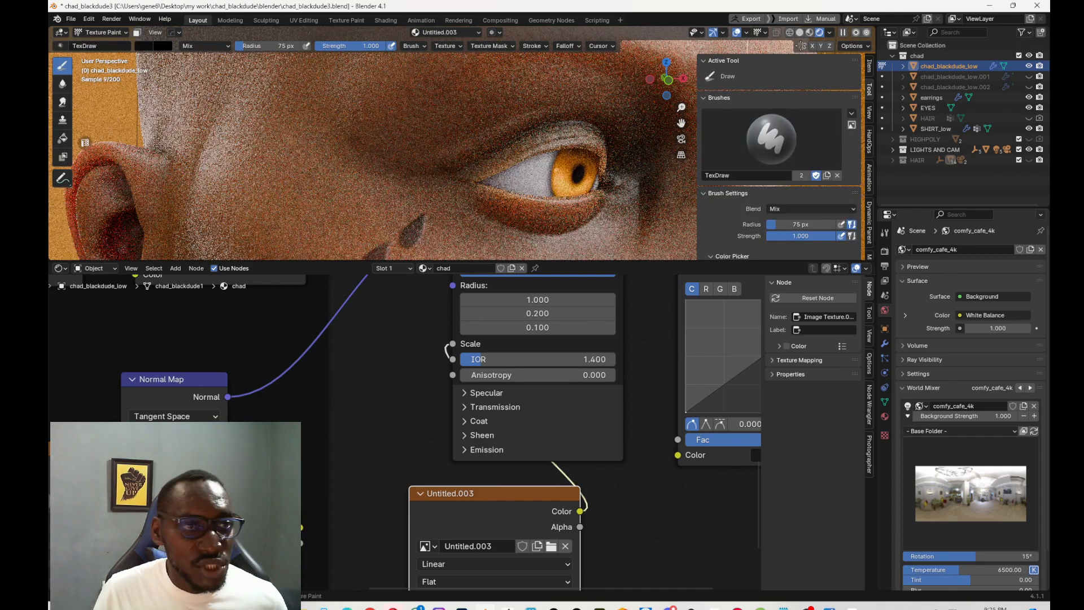
pyautogui.click(799, 32)
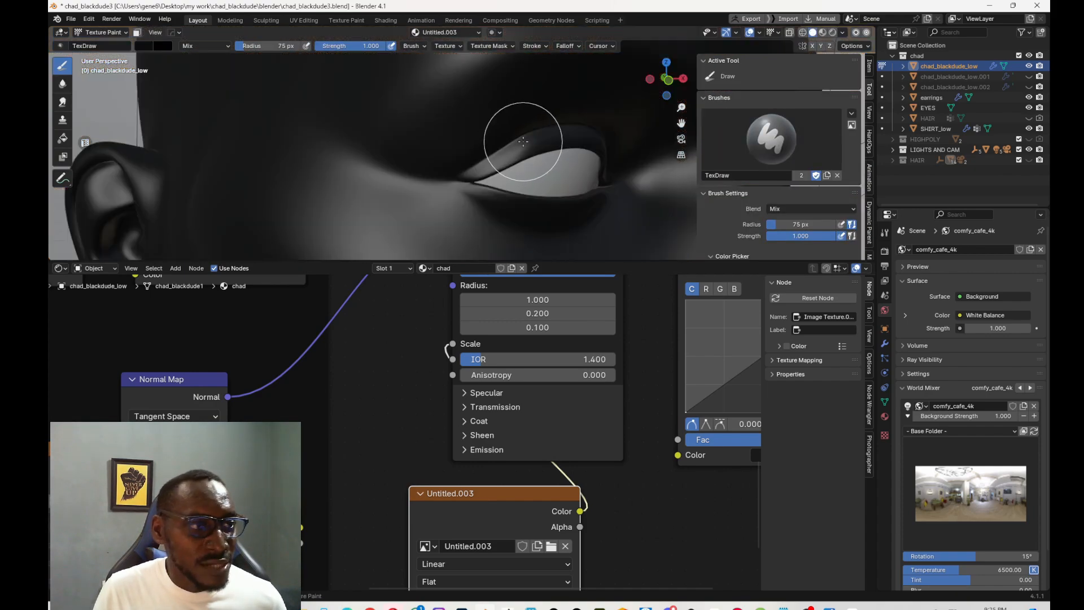
pyautogui.scroll(-3, 508, 172)
pyautogui.scroll(2, 441, 146)
pyautogui.scroll(2, 480, 135)
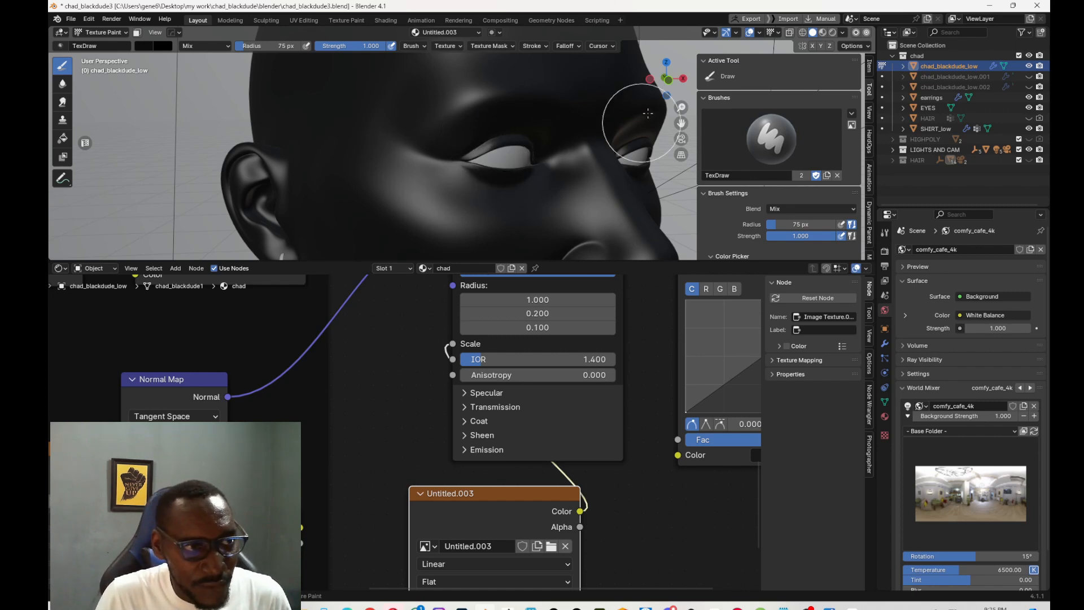
pyautogui.moveTo(684, 261); pyautogui.dragTo(709, 372)
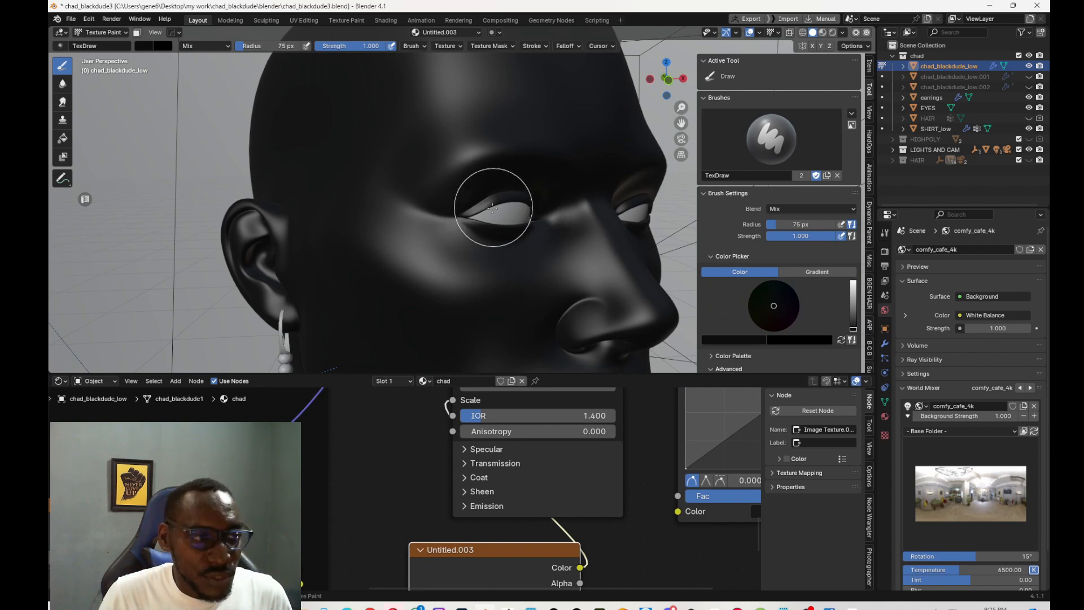
# Set the TexDraw brush color's HSV Value to 0.005
pyautogui.click(745, 340)
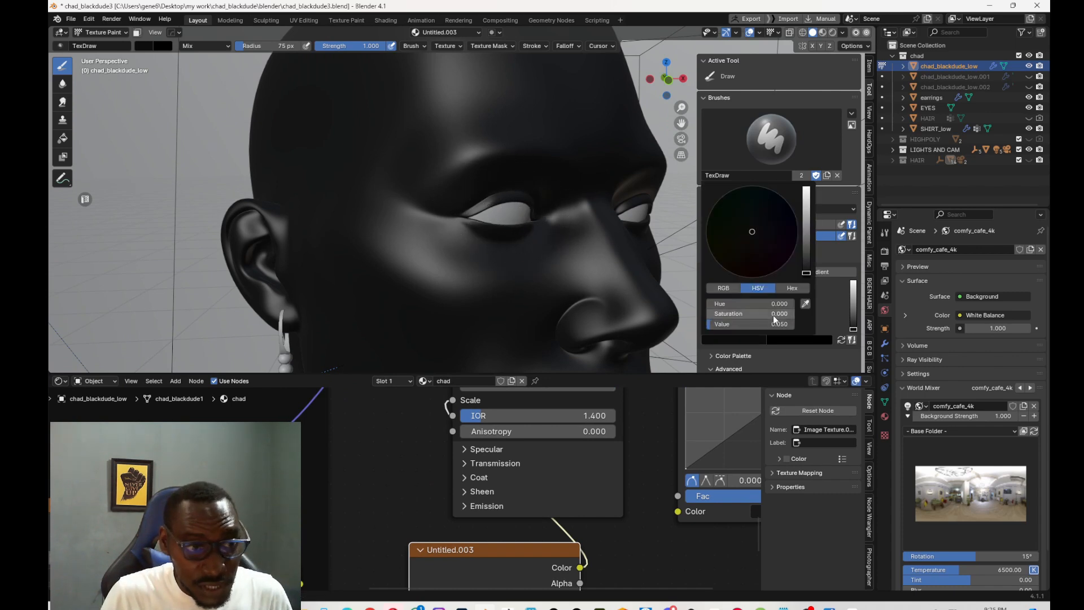
pyautogui.click(771, 325)
pyautogui.write('0.0')
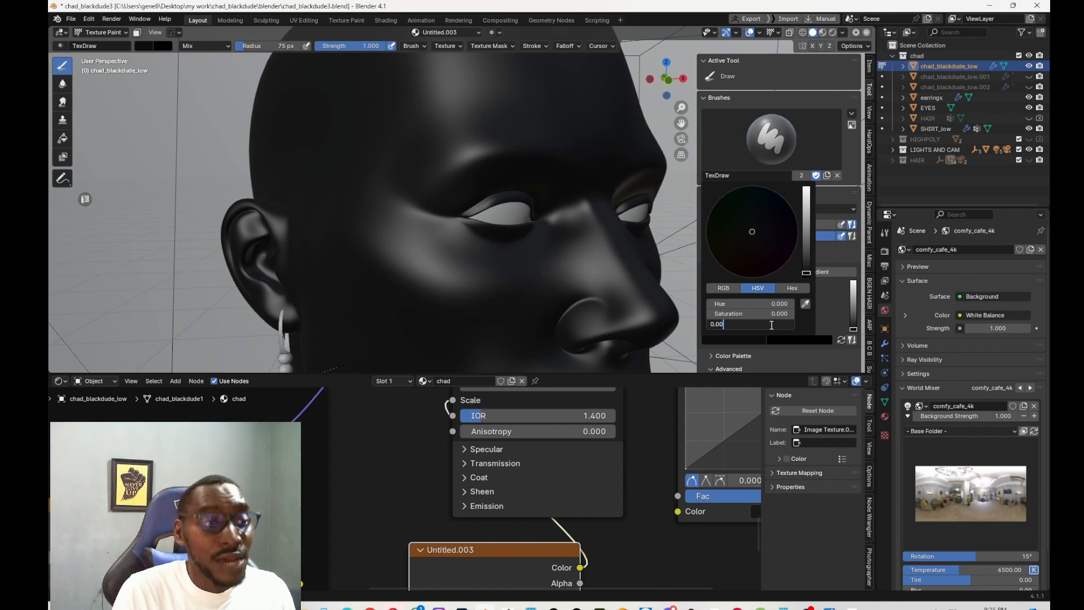
pyautogui.press('Return')
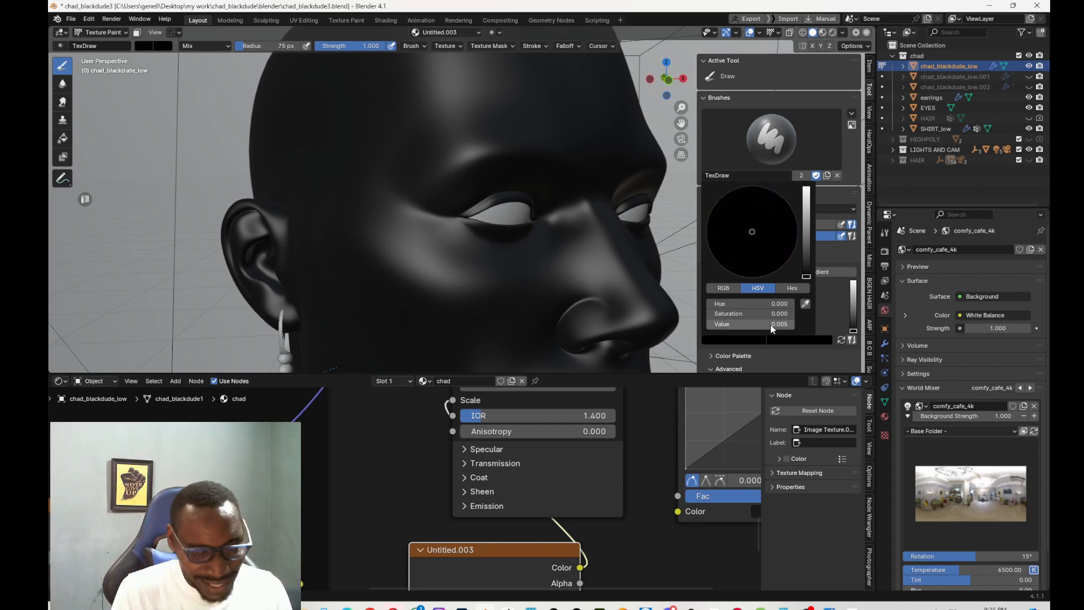
# Paint the eyelids and socket around the character's eye with the darker brush color
pyautogui.moveTo(552, 235); pyautogui.dragTo(429, 226, button='middle')
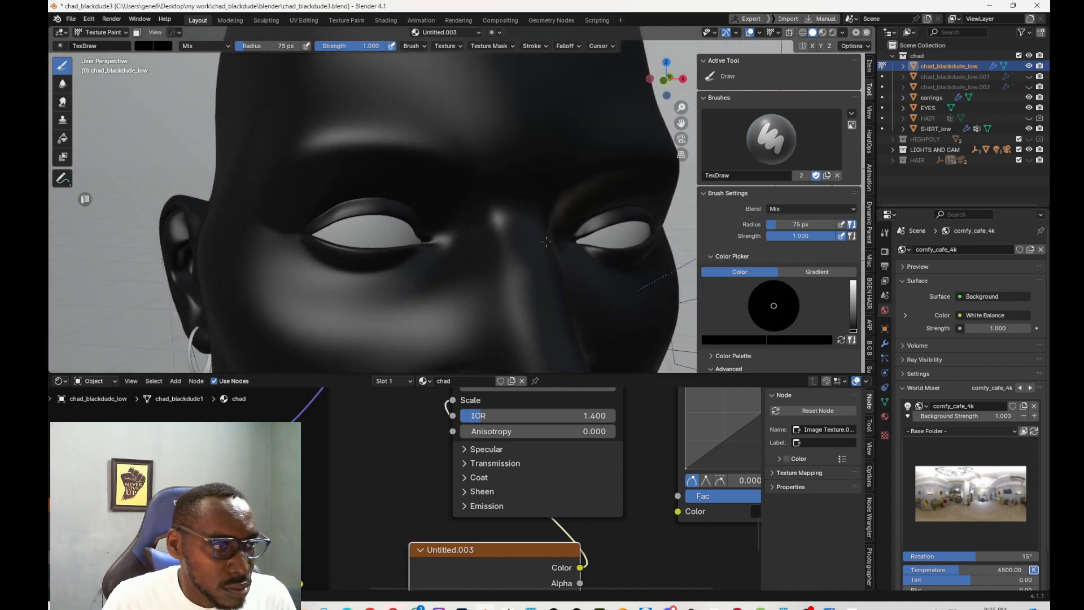
pyautogui.scroll(2, 378, 218)
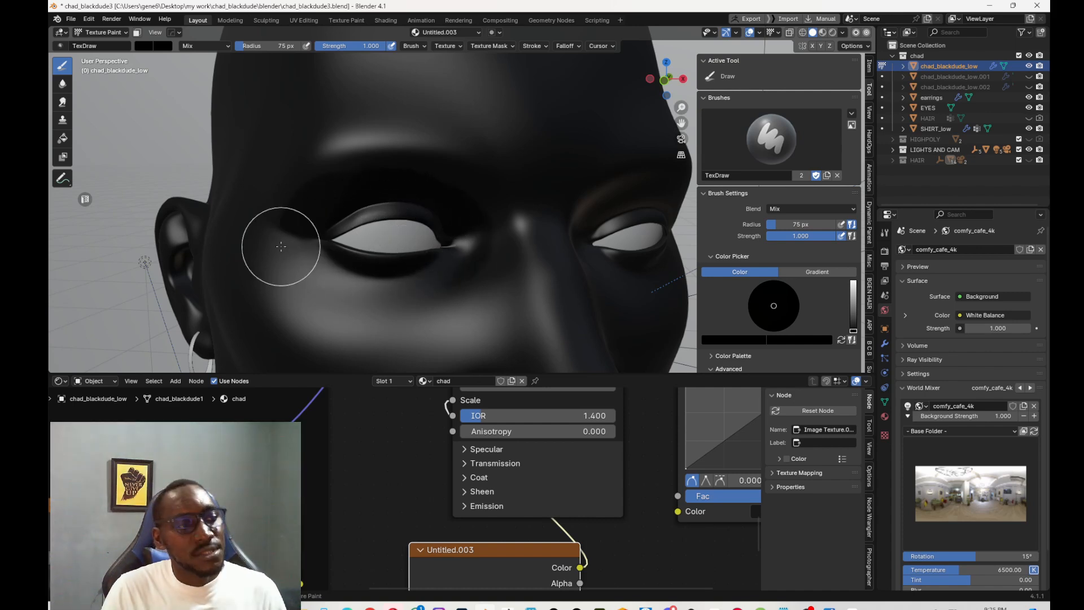
pyautogui.scroll(2, 402, 266)
pyautogui.moveTo(402, 267)
pyautogui.mouseDown(button='middle')
pyautogui.moveTo(338, 243)
pyautogui.moveTo(361, 257)
pyautogui.moveTo(404, 247)
pyautogui.mouseUp(button='middle')
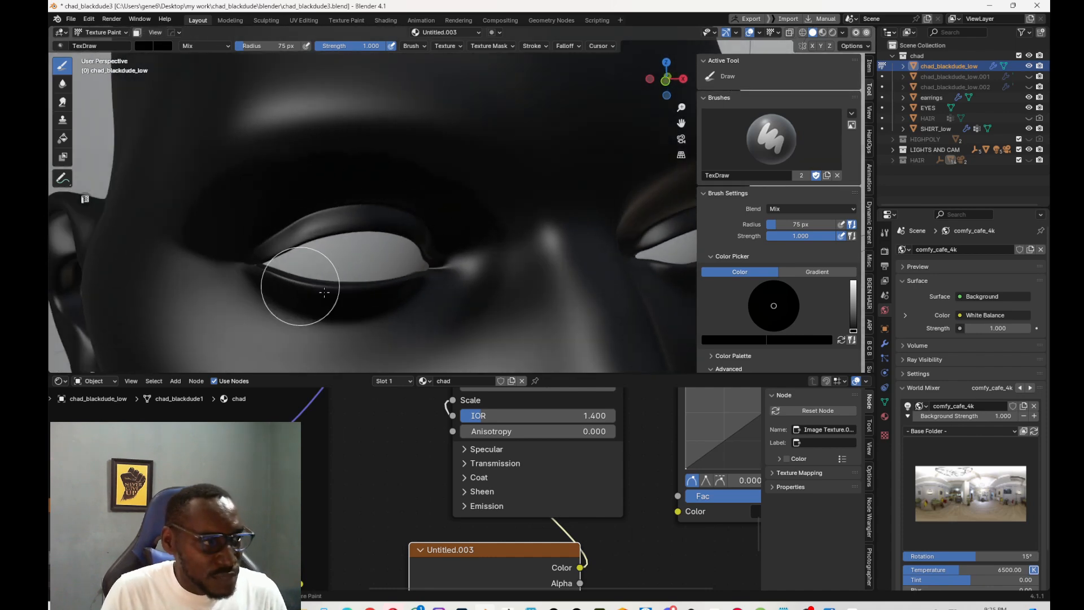
# Return to Object Mode with Rendered shading and examine the painted skin around the eye
pyautogui.click(107, 32)
pyautogui.click(113, 45)
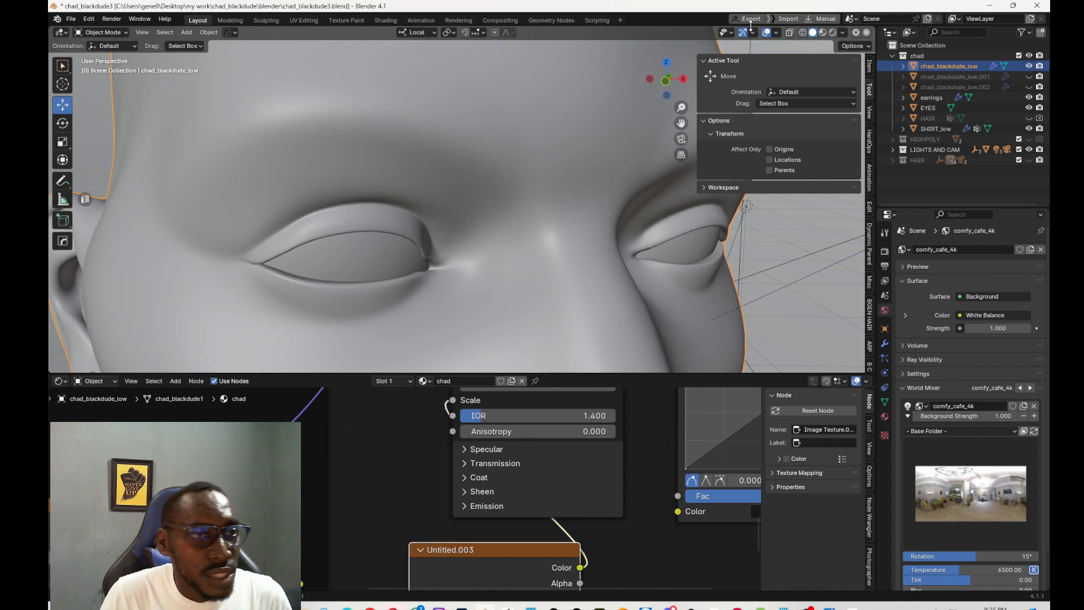
pyautogui.click(832, 33)
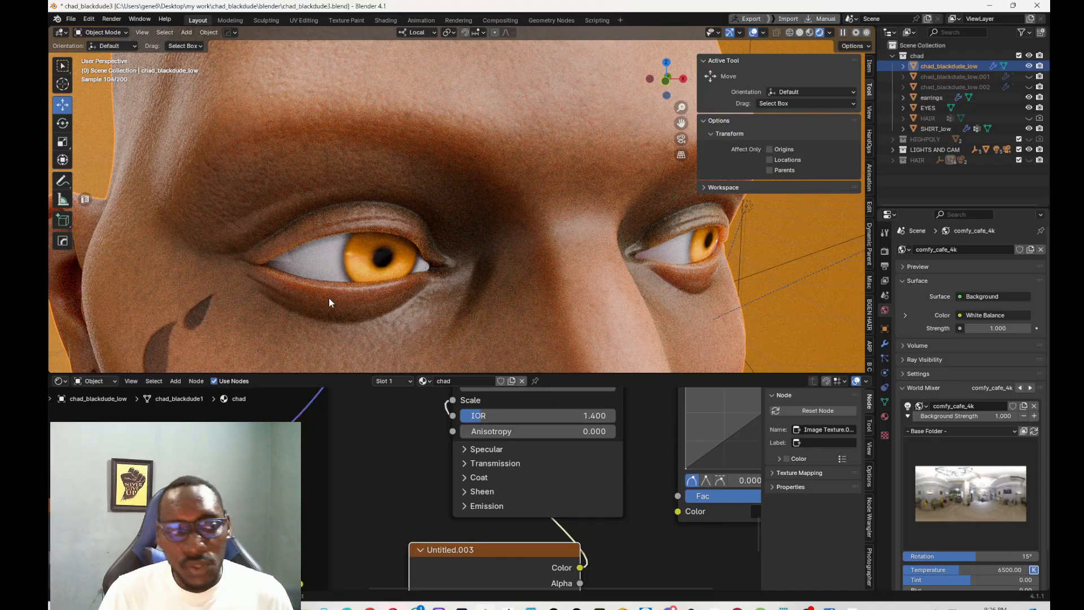
pyautogui.scroll(-3, 364, 280)
pyautogui.moveTo(364, 280); pyautogui.dragTo(512, 213, button='middle')
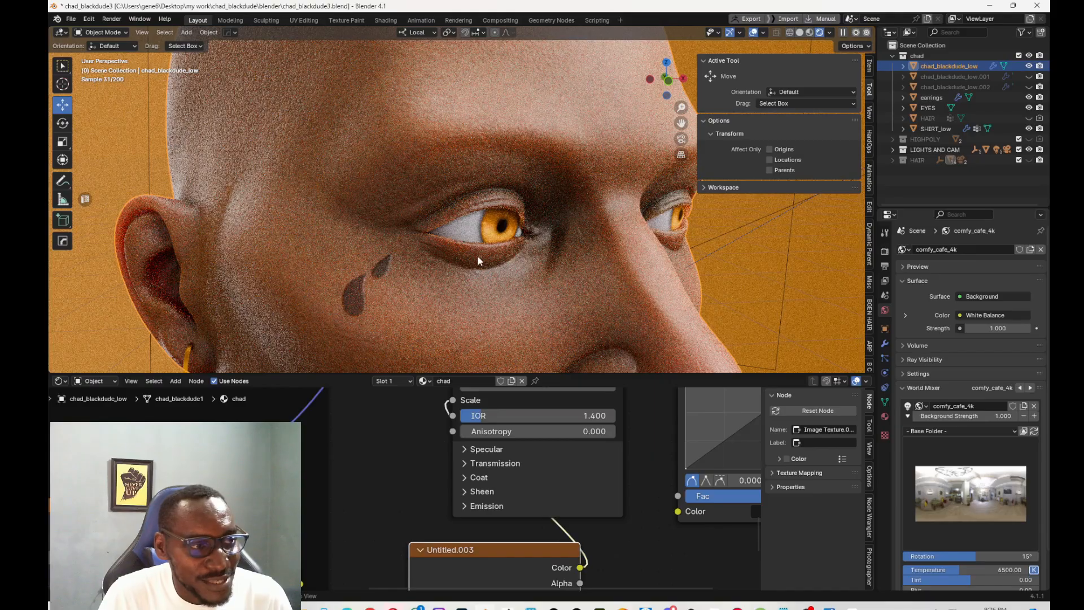
pyautogui.moveTo(477, 256); pyautogui.dragTo(446, 250, button='middle')
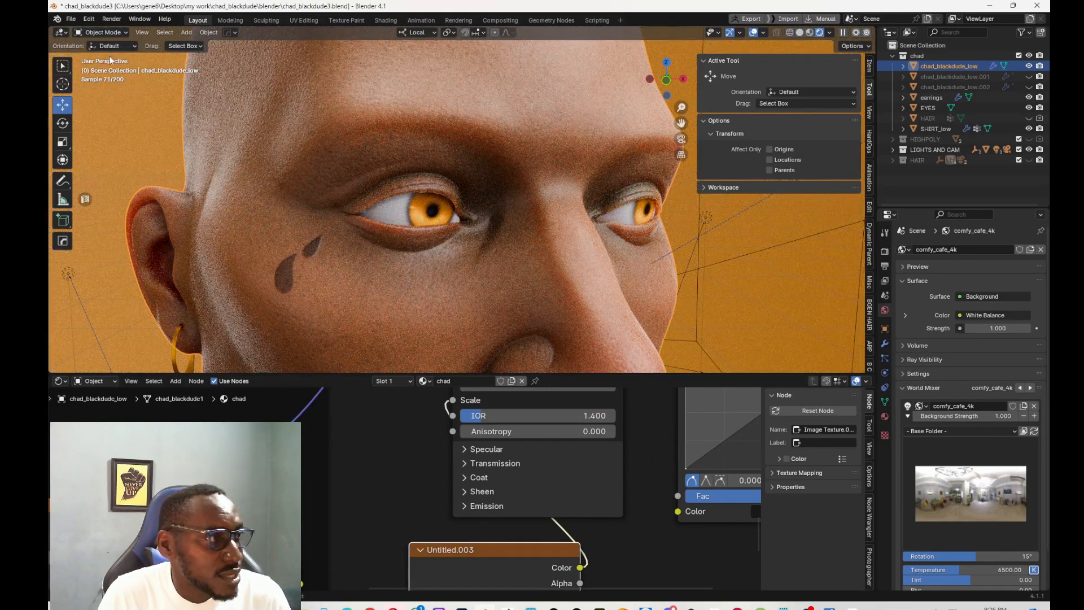
# Switch the head back to Texture Paint mode with Solid viewport shading
pyautogui.click(101, 32)
pyautogui.click(106, 102)
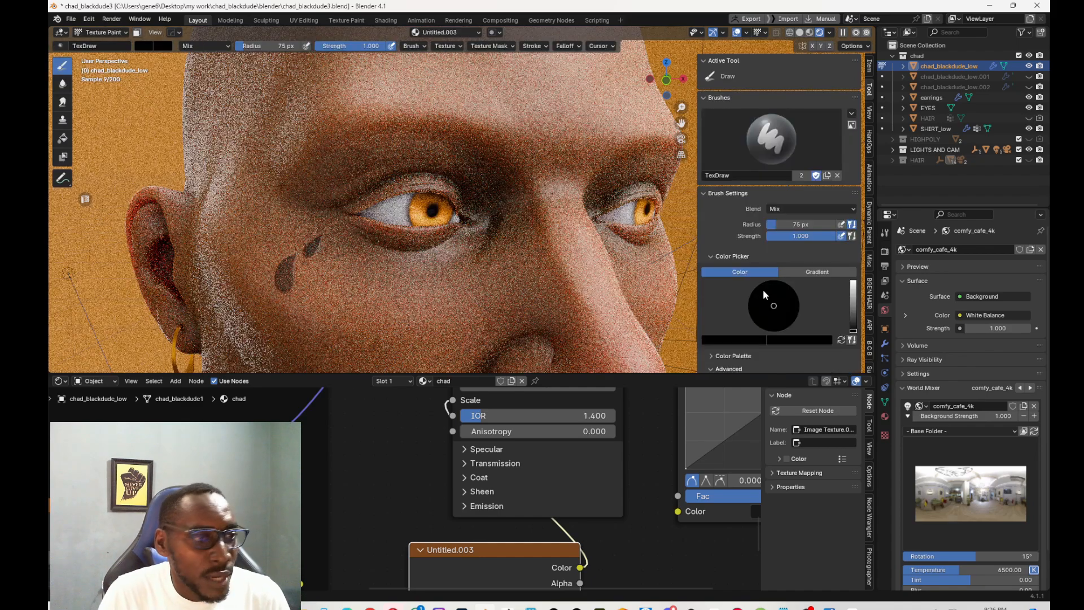
pyautogui.click(794, 34)
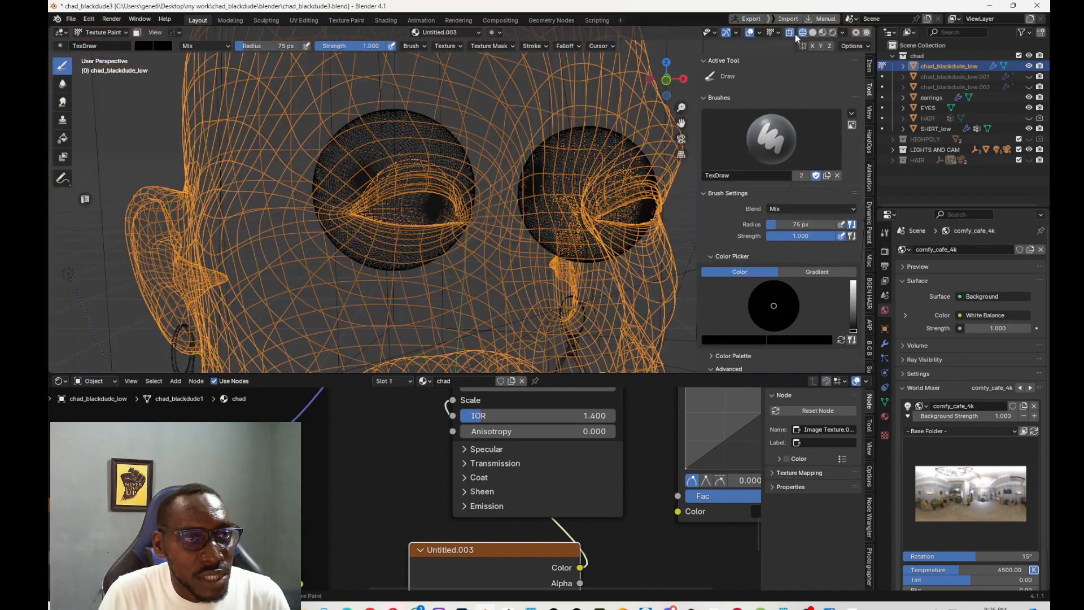
pyautogui.click(812, 32)
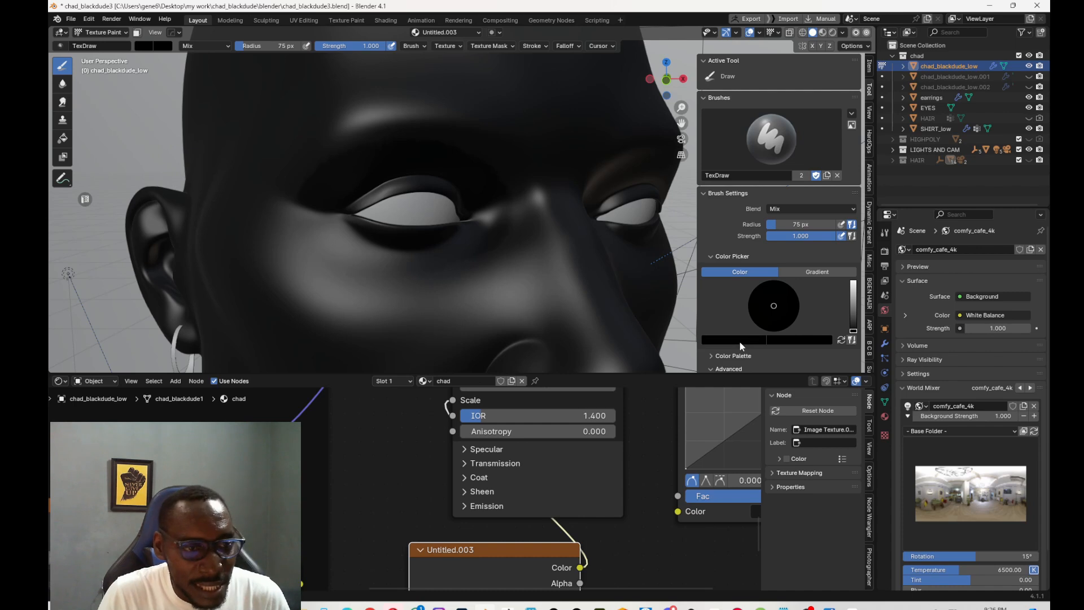
# Set the brush color's HSV Value to 0.05 and paint the character's ear with it
pyautogui.click(741, 342)
pyautogui.click(772, 323)
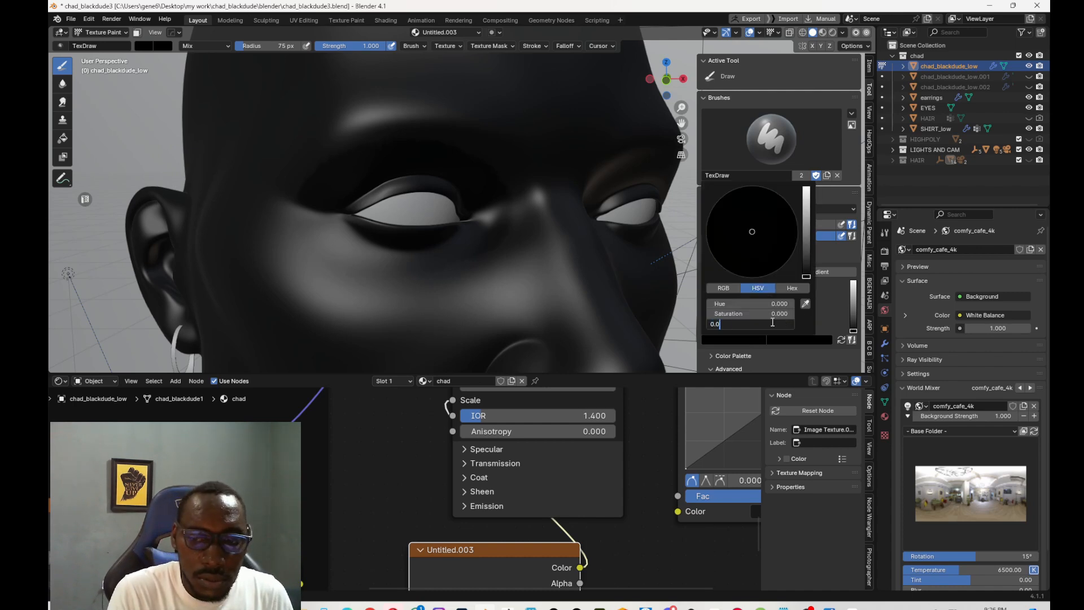
pyautogui.write('0.05')
pyautogui.press('Return')
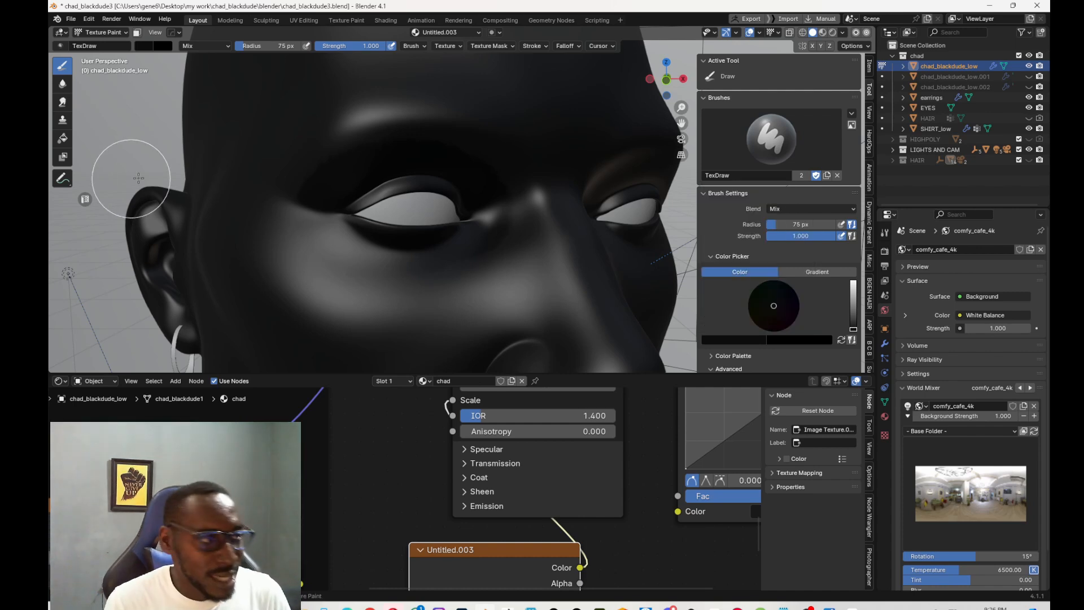
pyautogui.moveTo(153, 210); pyautogui.dragTo(145, 237, button='middle')
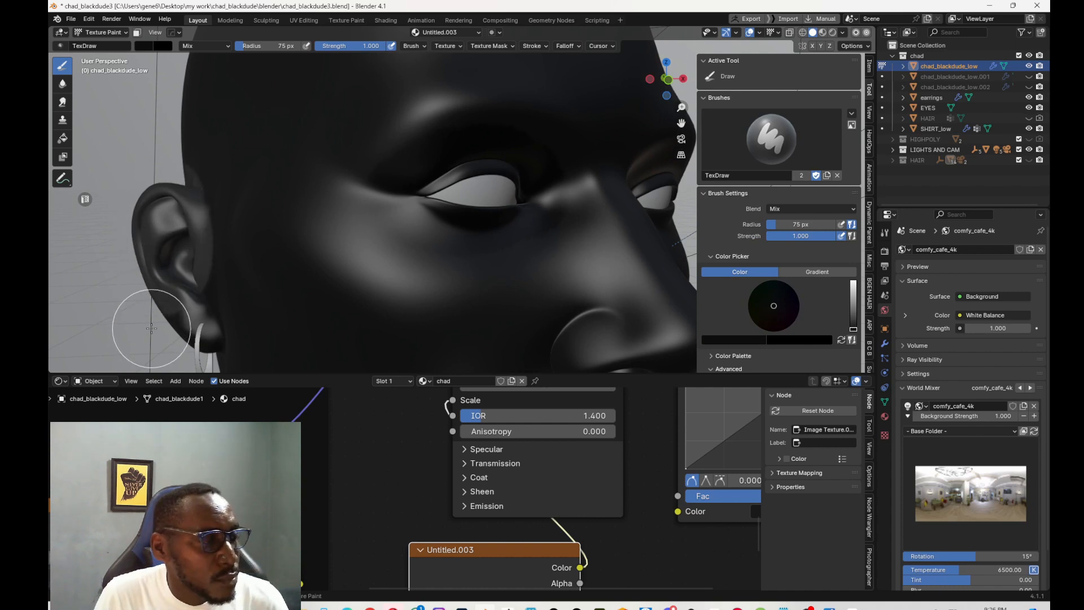
pyautogui.moveTo(195, 228)
pyautogui.mouseDown(button='middle')
pyautogui.moveTo(227, 234)
pyautogui.moveTo(246, 221)
pyautogui.mouseUp(button='middle')
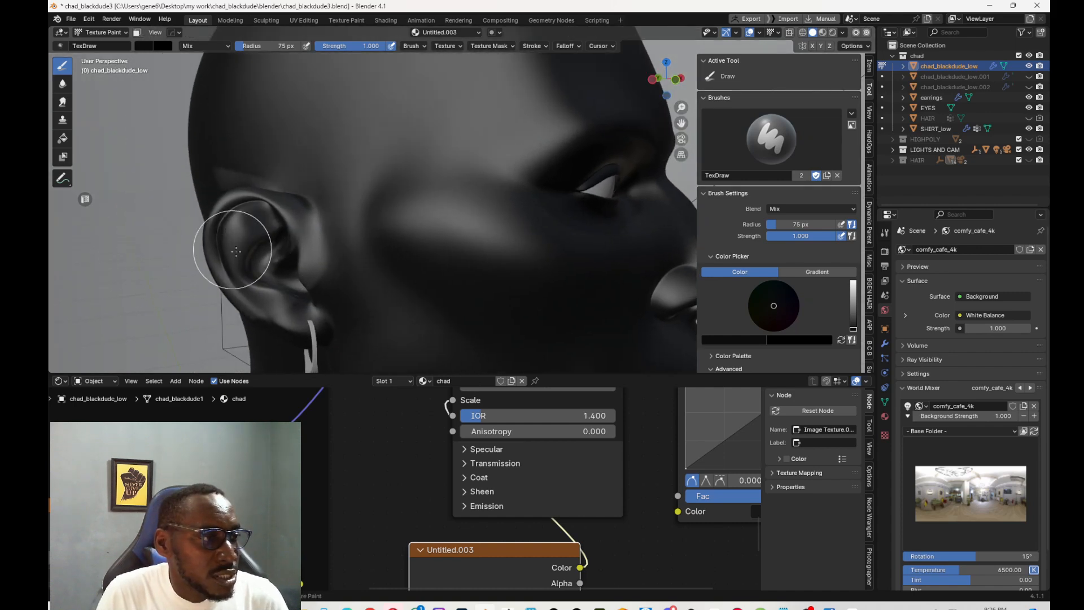
# Go back to Object Mode with Rendered shading and examine the scattering on the painted ear
pyautogui.click(101, 32)
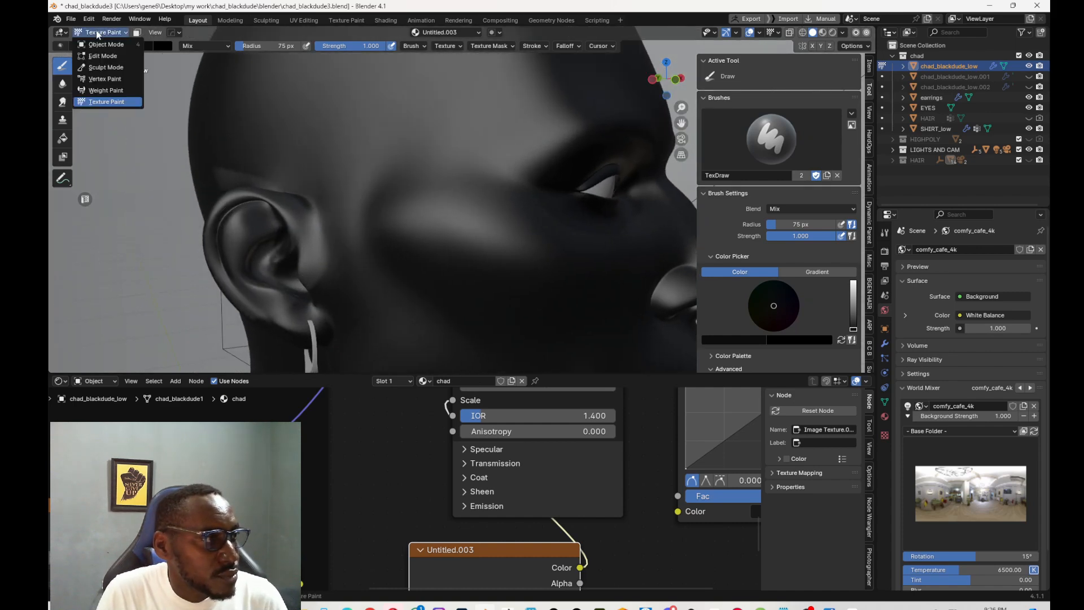
pyautogui.click(97, 44)
pyautogui.moveTo(410, 218); pyautogui.dragTo(407, 200, button='middle')
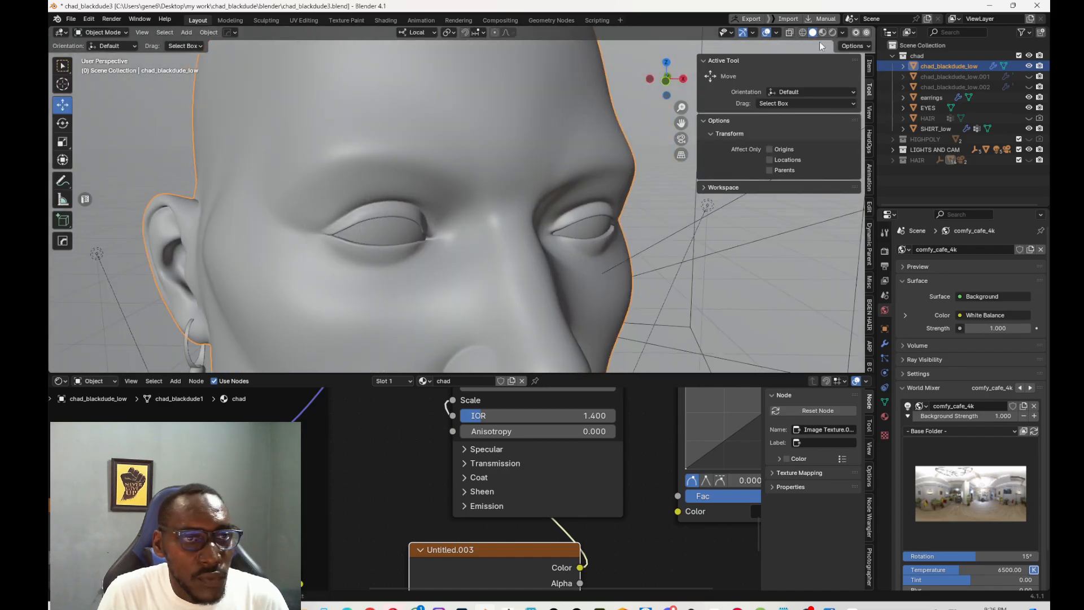
pyautogui.click(832, 32)
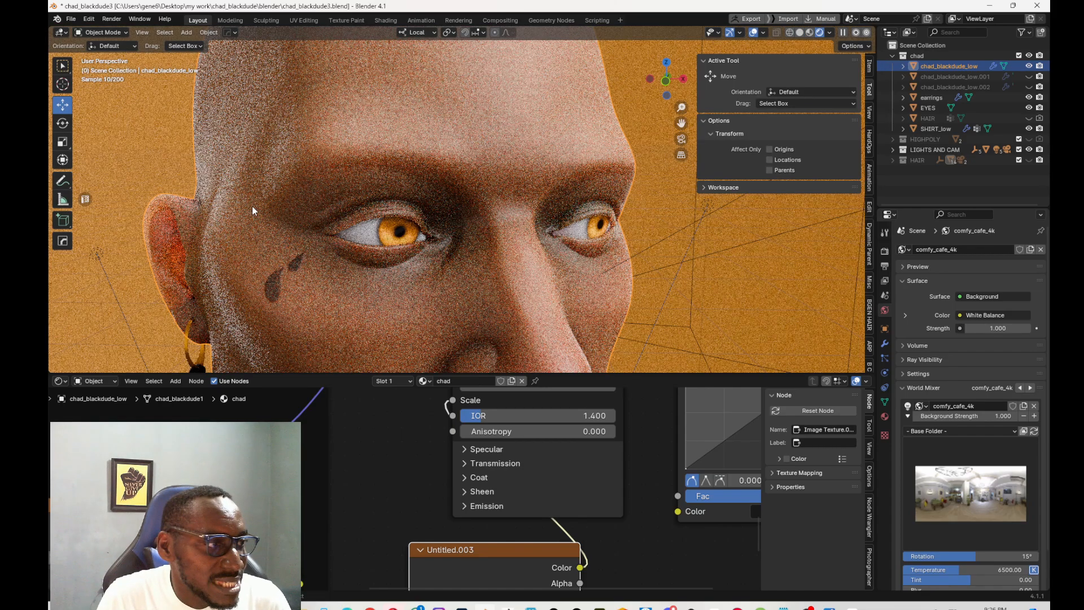
pyautogui.scroll(-3, 252, 207)
pyautogui.moveTo(252, 212); pyautogui.dragTo(262, 240, button='middle')
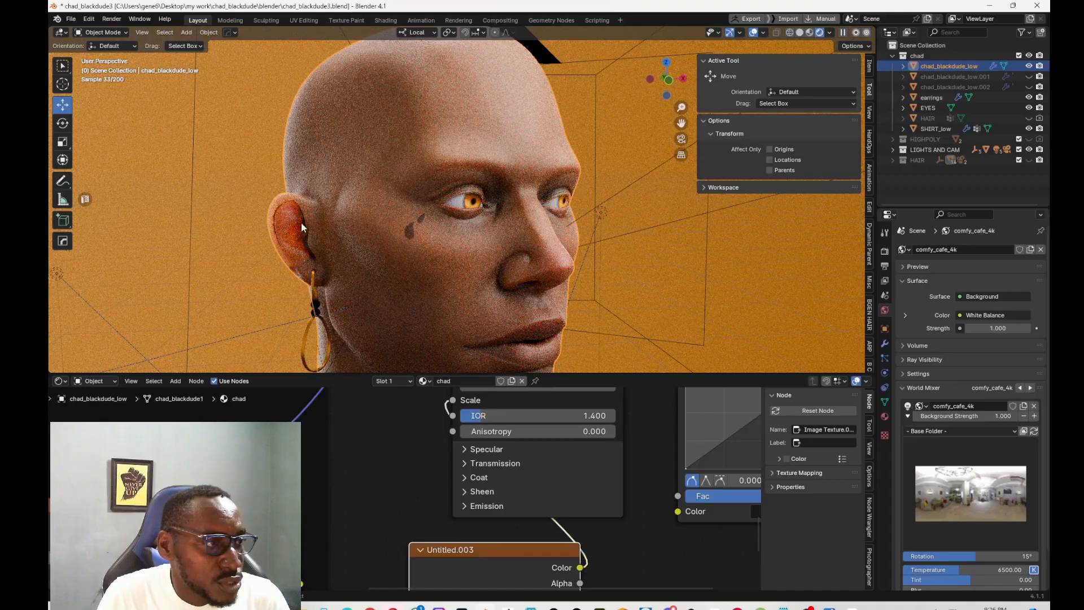
# Examine the rendered nose and lips up close from the front
pyautogui.moveTo(550, 258); pyautogui.dragTo(479, 262, button='middle')
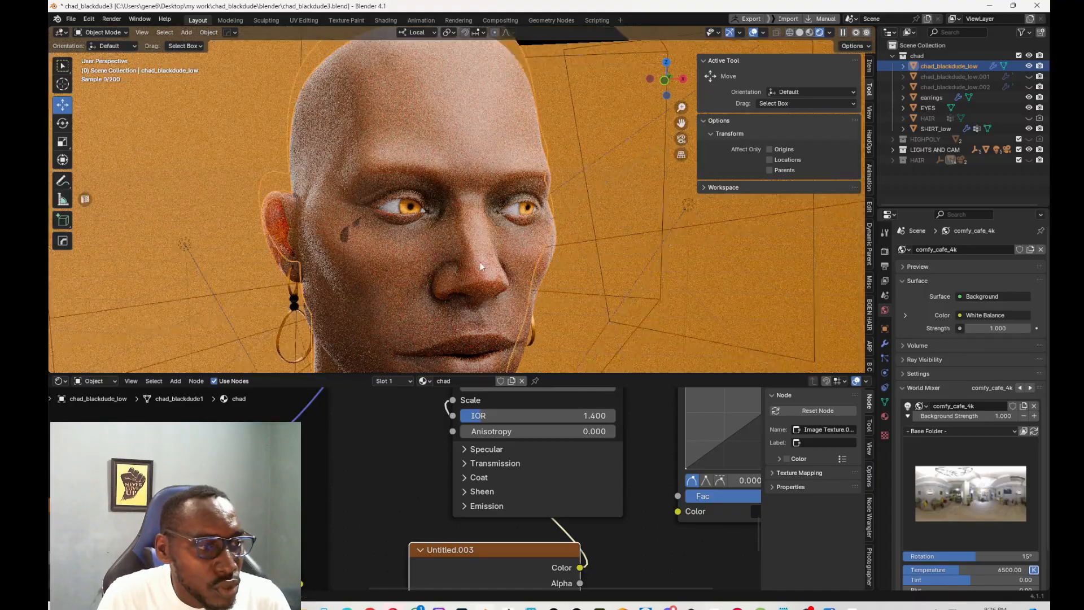
pyautogui.keyDown('shift'); pyautogui.moveTo(471, 339); pyautogui.dragTo(467, 247, button='middle'); pyautogui.keyUp('shift')
pyautogui.scroll(4, 479, 229)
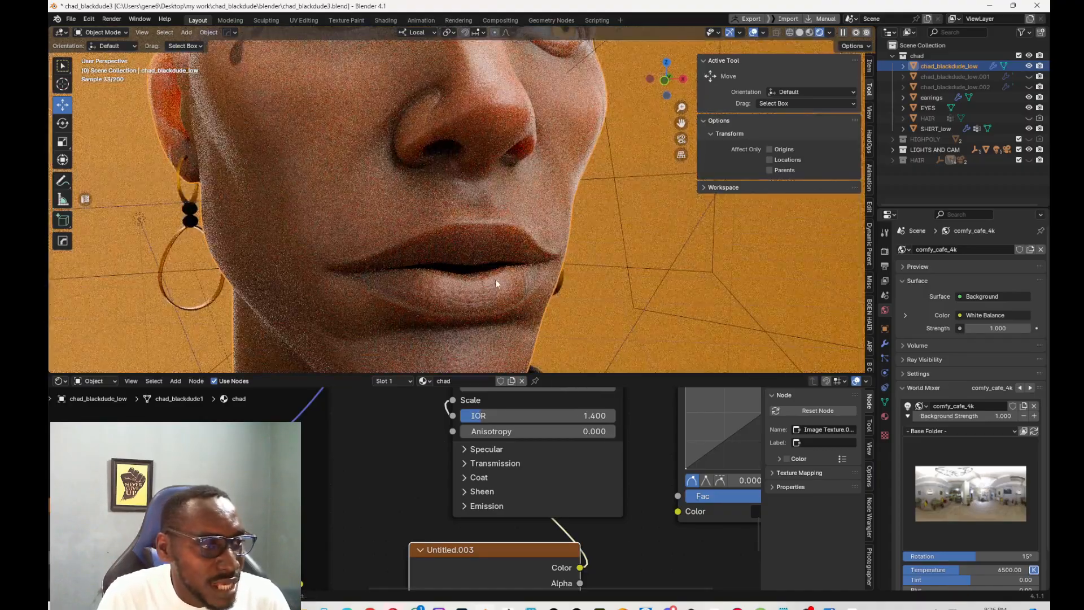
pyautogui.scroll(3, 512, 339)
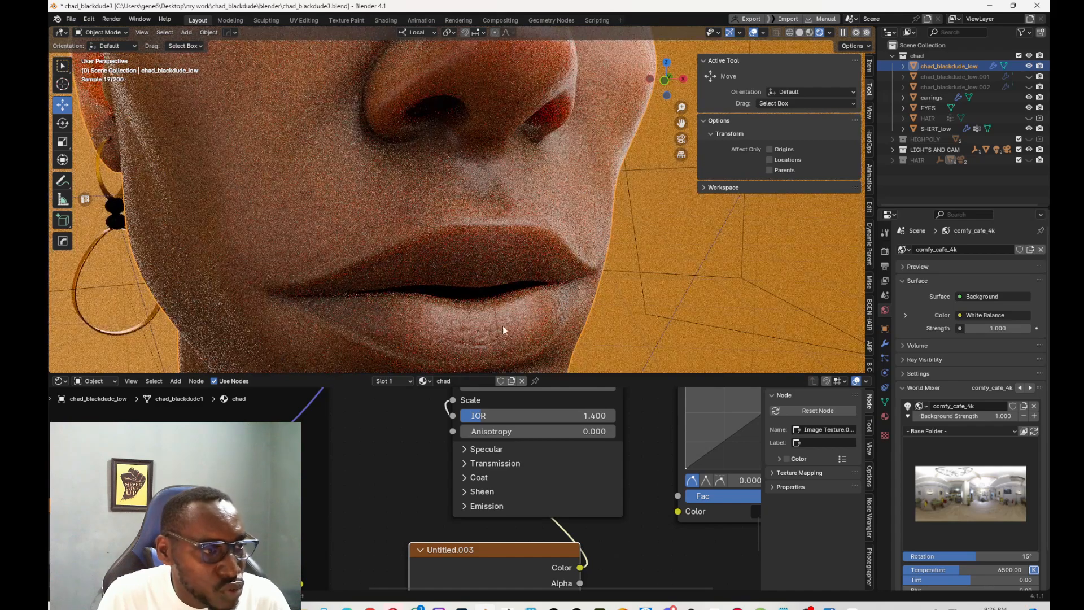
# Switch the head to Texture Paint mode and set the brush color's HSV Value to 0.005
pyautogui.click(98, 32)
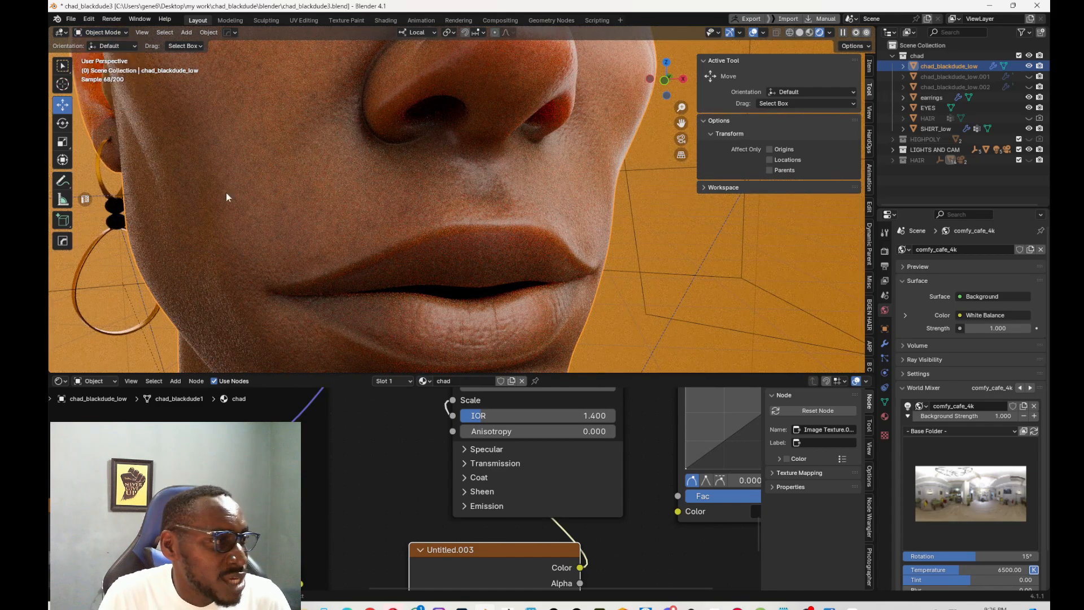
pyautogui.click(116, 34)
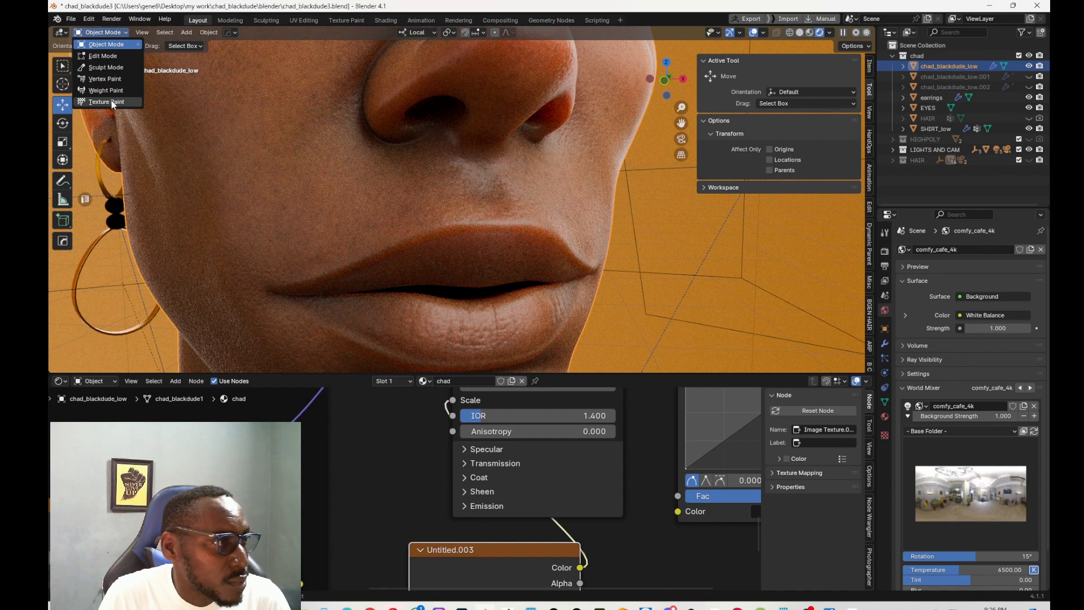
pyautogui.click(112, 102)
pyautogui.click(733, 340)
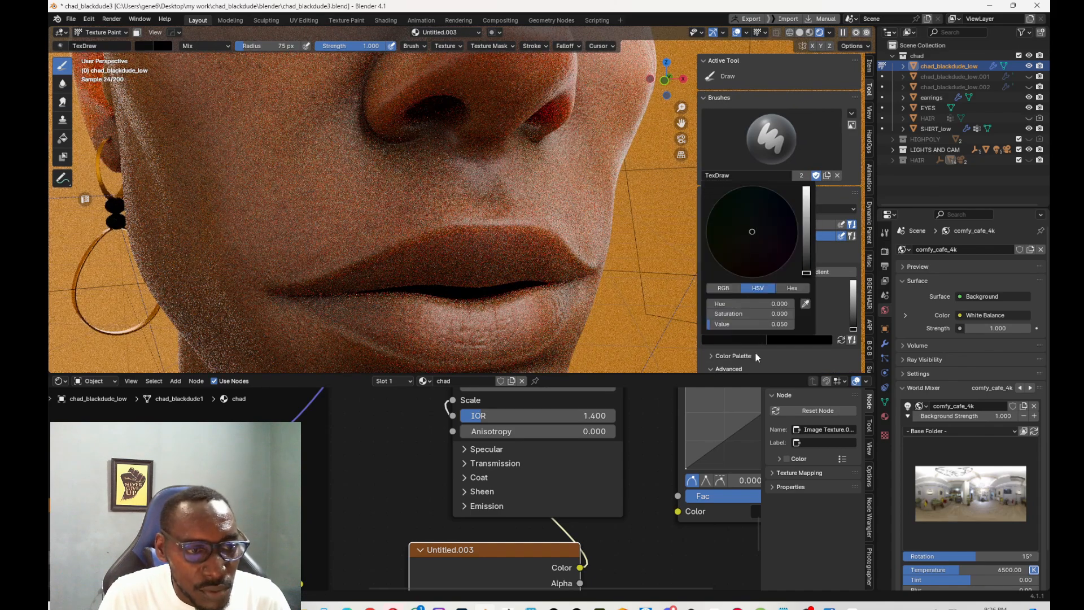
pyautogui.click(780, 323)
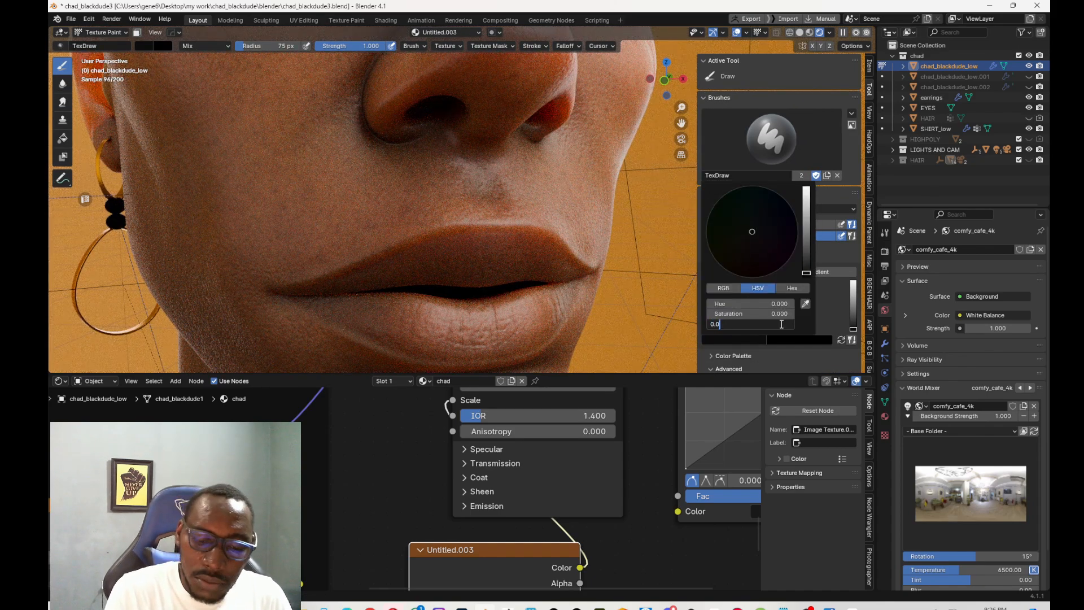
pyautogui.write('0.005')
pyautogui.press('Return')
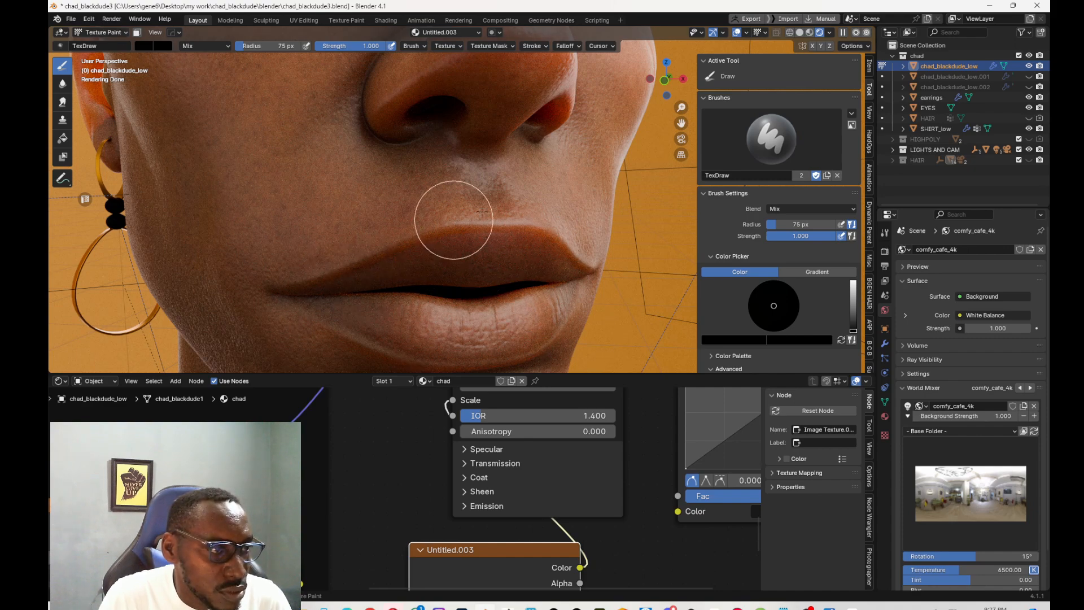
# Paint the lips with the brush color in Solid shading, and return to Rendered shading to view the whole face
pyautogui.click(800, 33)
pyautogui.click(832, 33)
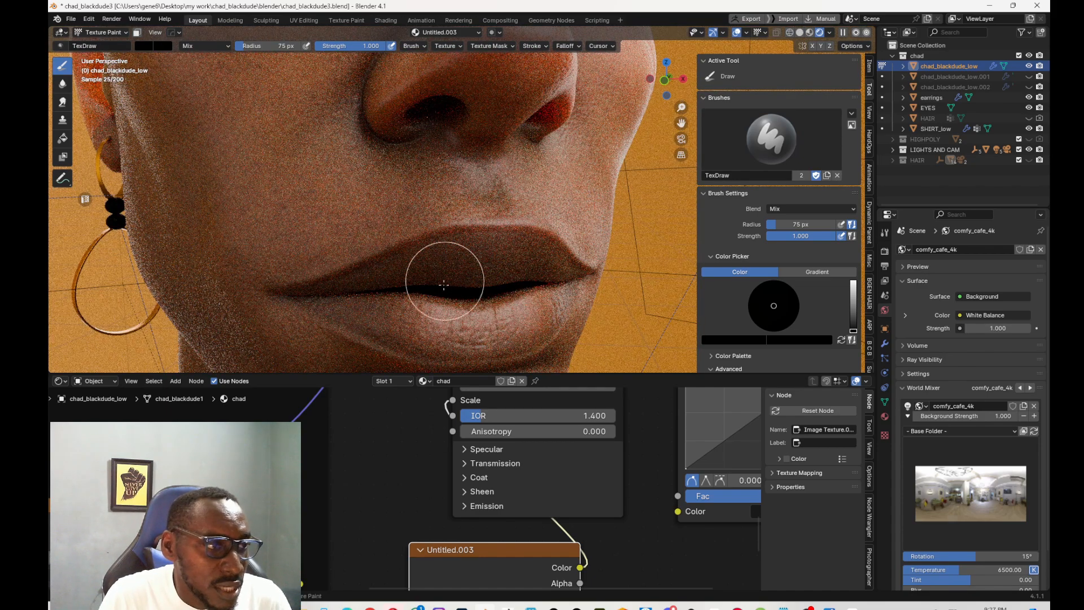
pyautogui.scroll(-2, 572, 233)
pyautogui.moveTo(538, 254); pyautogui.dragTo(533, 250, button='middle')
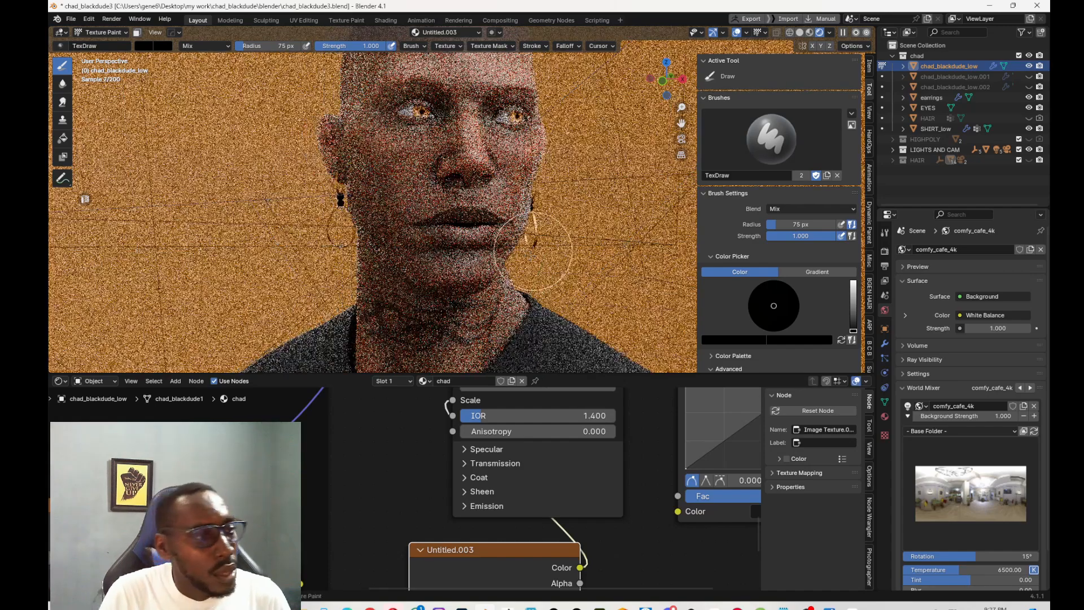